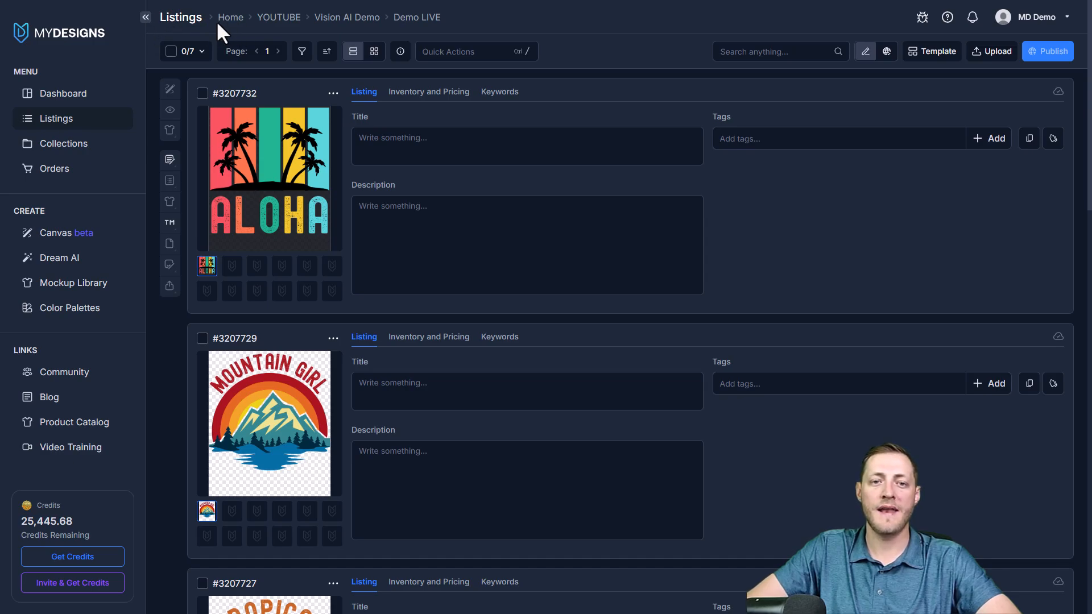
# Step: Look over the collection folders and the designs already listed in the Demo LIVE folder
pyautogui.click(230, 18)
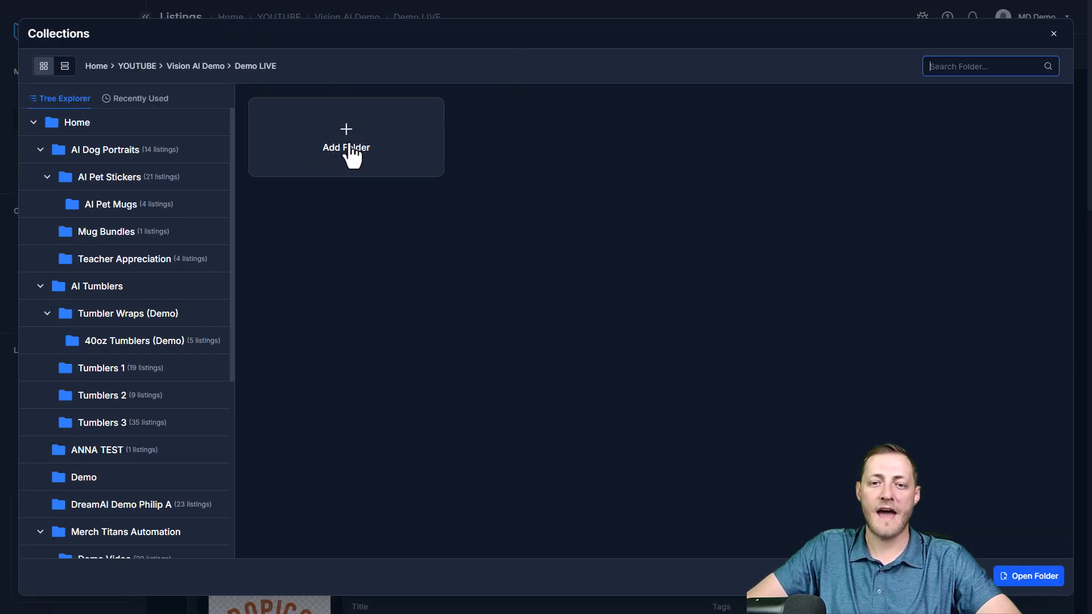
pyautogui.click(1054, 34)
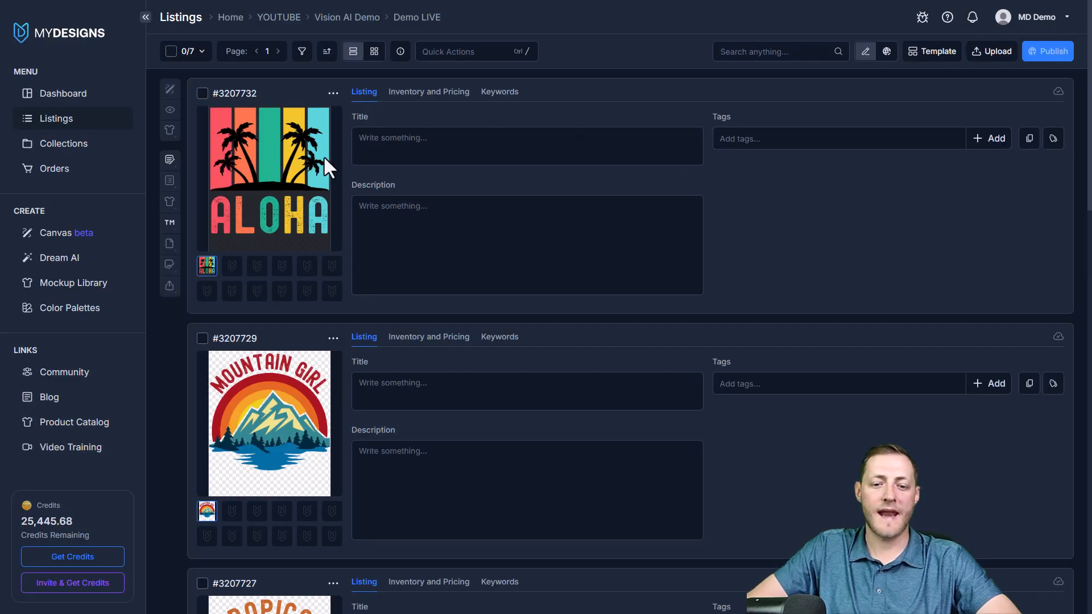
pyautogui.scroll(-10, 490, 171)
pyautogui.scroll(-10, 424, 188)
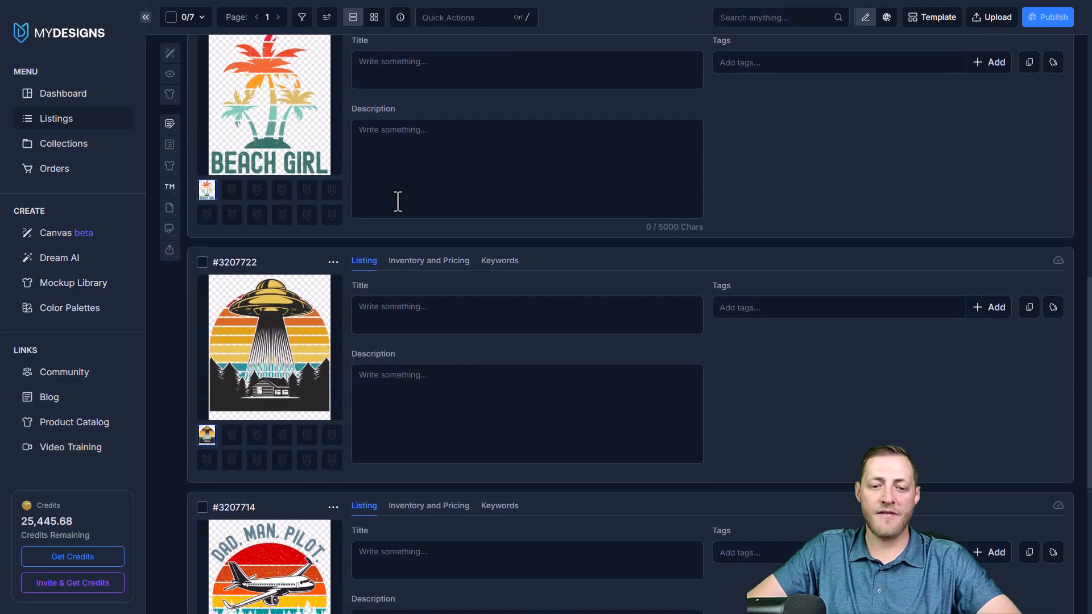
pyautogui.scroll(13, 402, 210)
pyautogui.scroll(7, 207, 23)
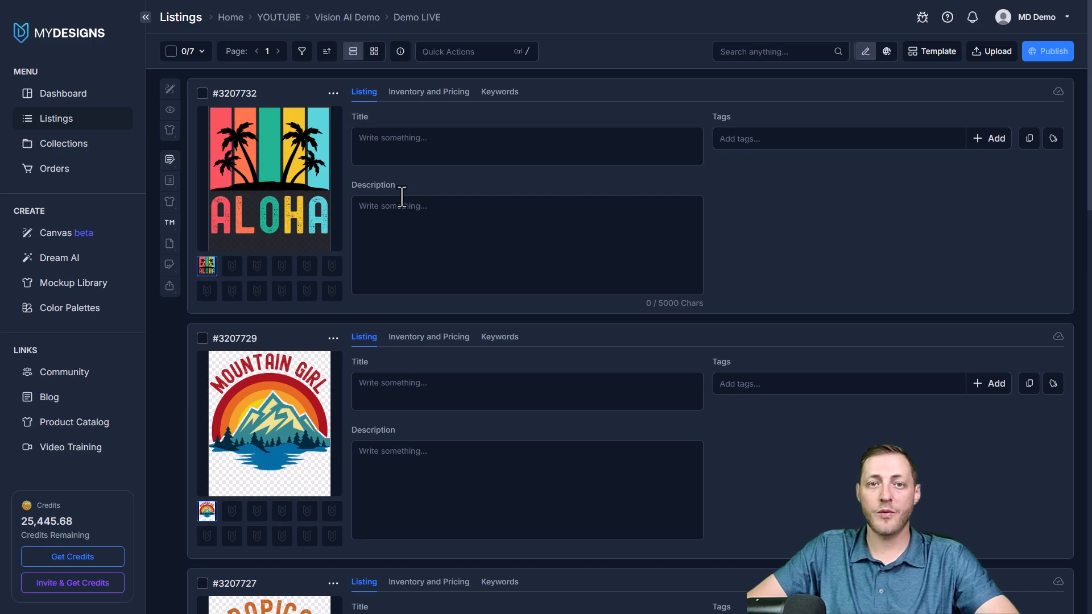
pyautogui.click(393, 159)
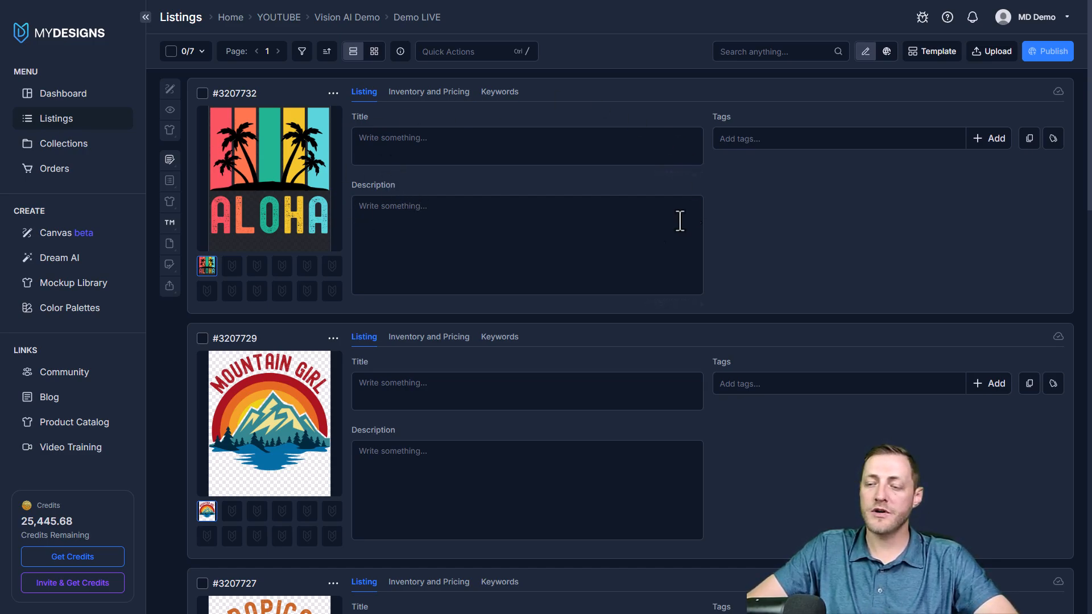
# Step: Upload Camp Hair Don't Care.png, And So The Adventure Begins.png and Always Take The Scenic Route.png to the Demo LIVE folder as main files
pyautogui.click(991, 58)
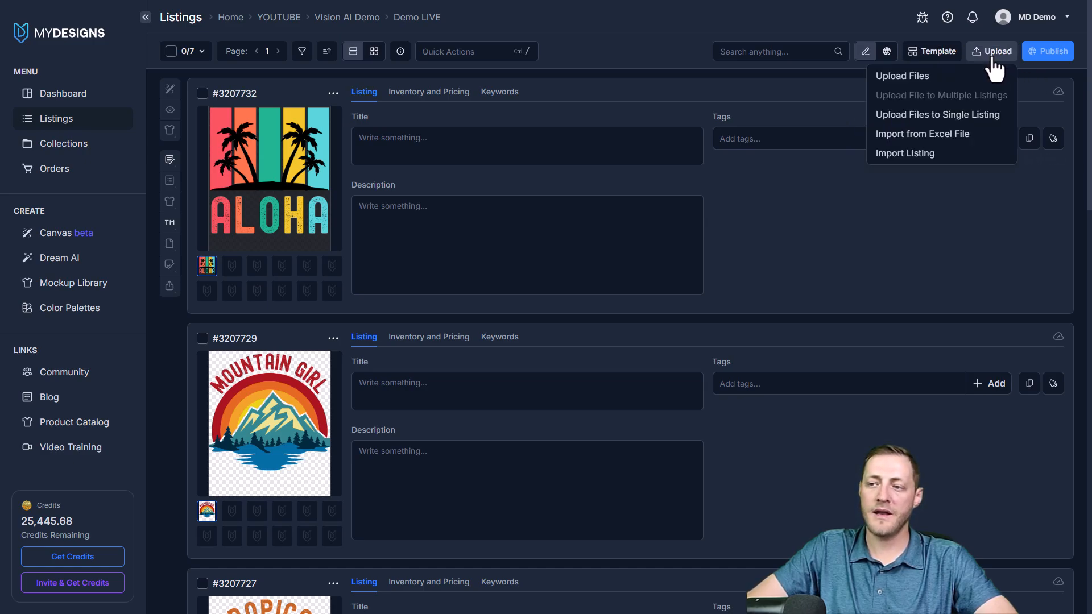
pyautogui.click(909, 85)
pyautogui.rightClick(907, 91)
pyautogui.click(701, 37)
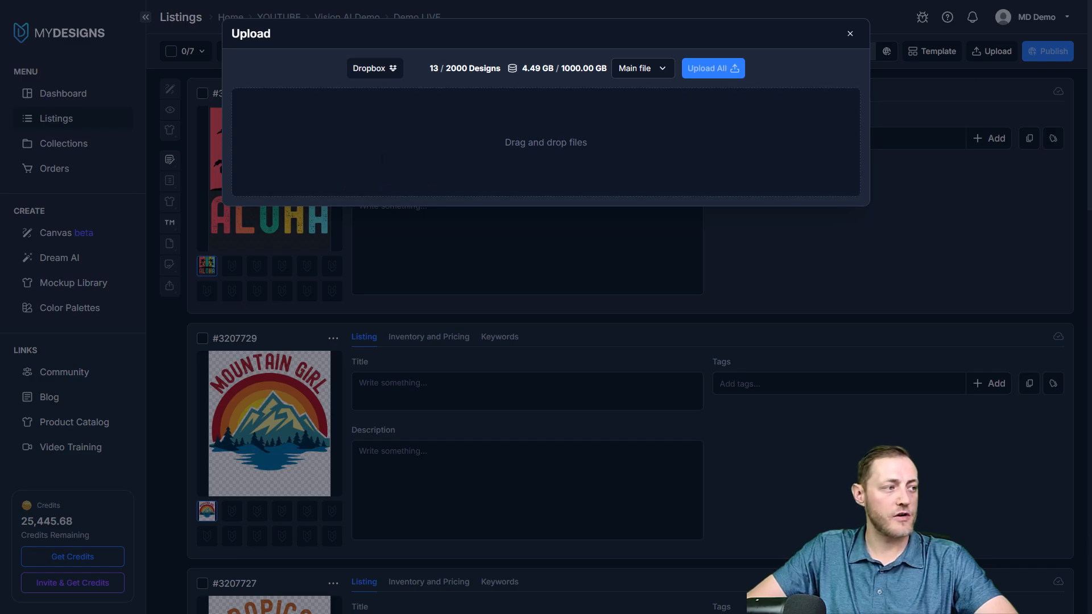
pyautogui.moveTo(232, 146); pyautogui.dragTo(495, 164)
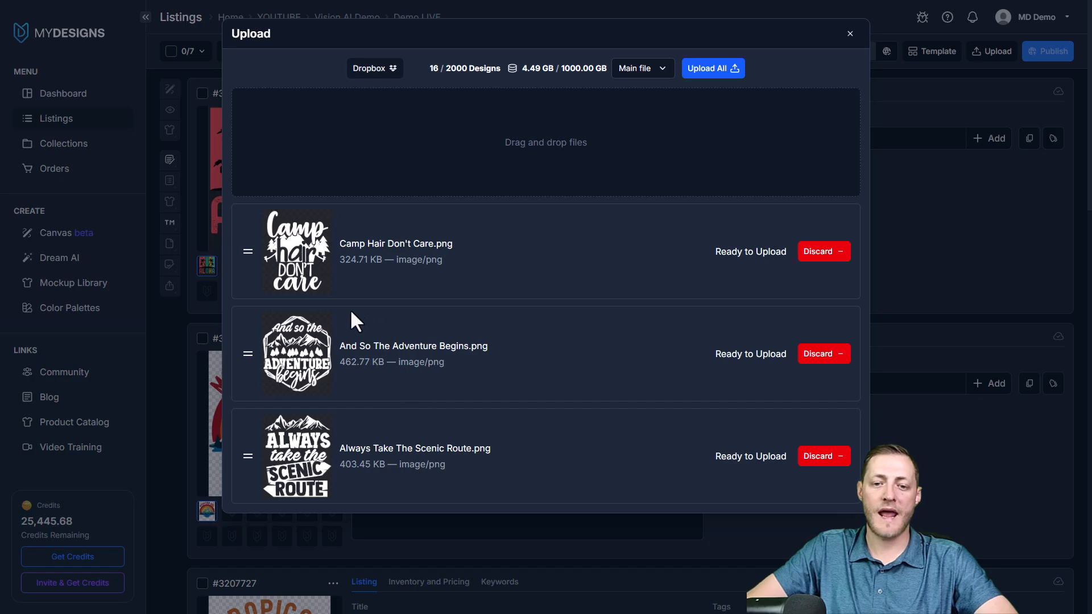
pyautogui.click(708, 71)
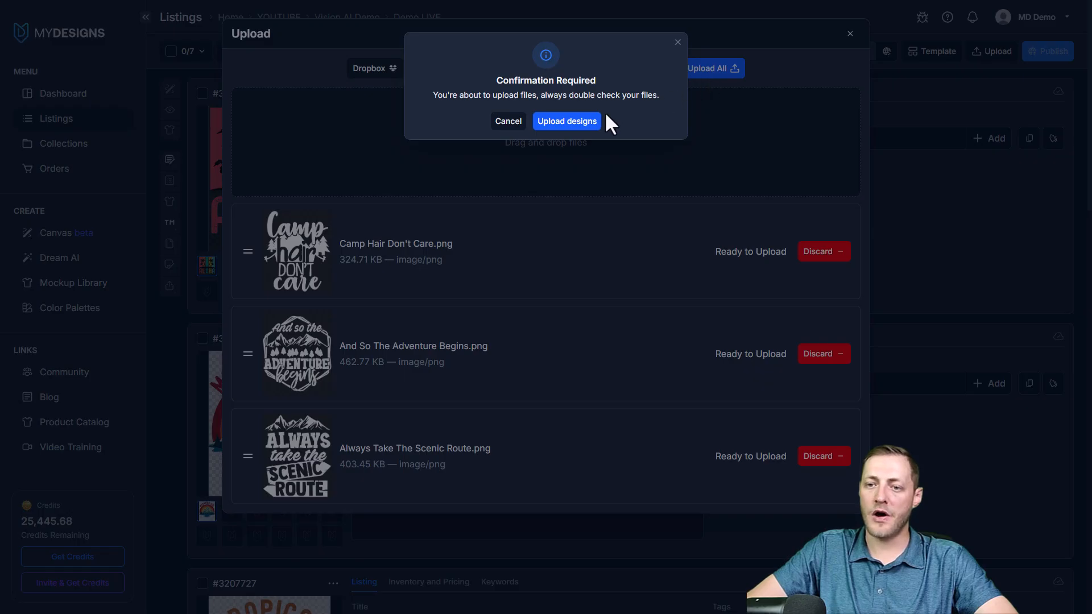
pyautogui.click(566, 121)
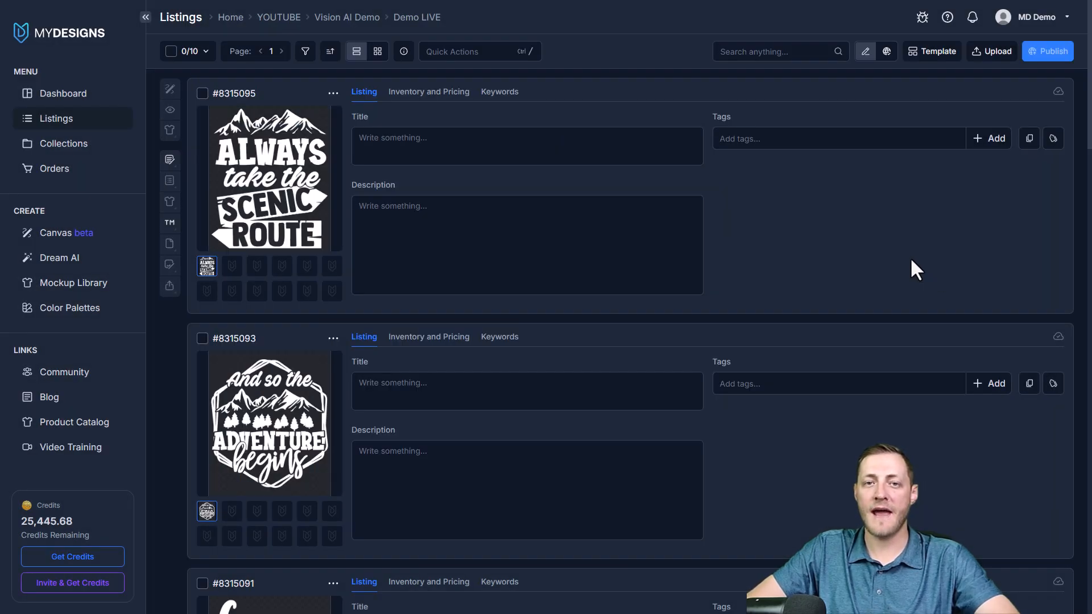
# Step: Select all listings in the folder and open Vision AI for them
pyautogui.scroll(-2, 446, 381)
pyautogui.scroll(2, 446, 380)
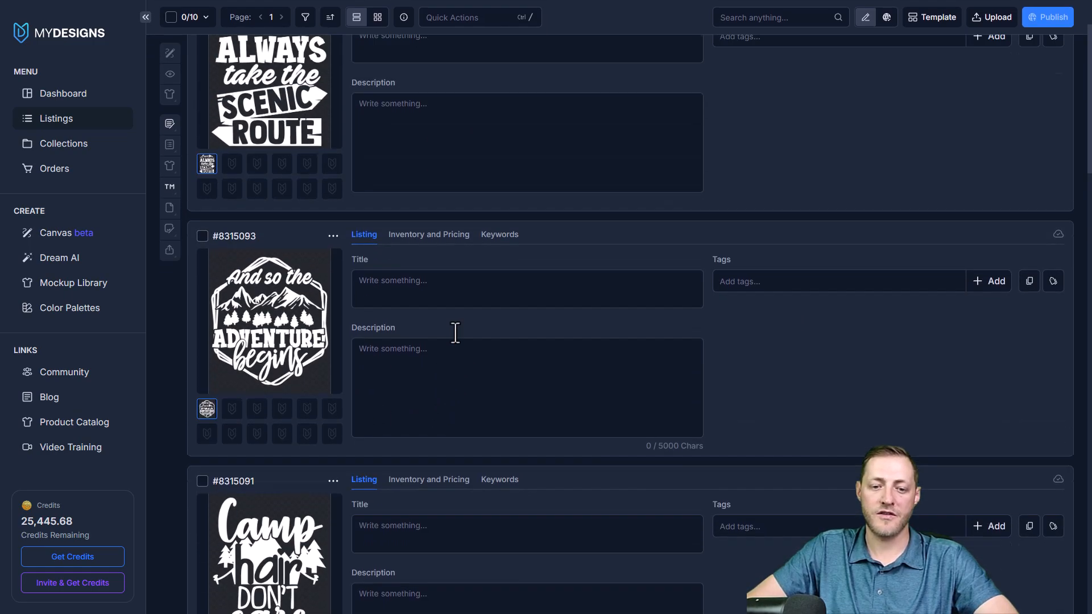
pyautogui.scroll(-20, 291, 182)
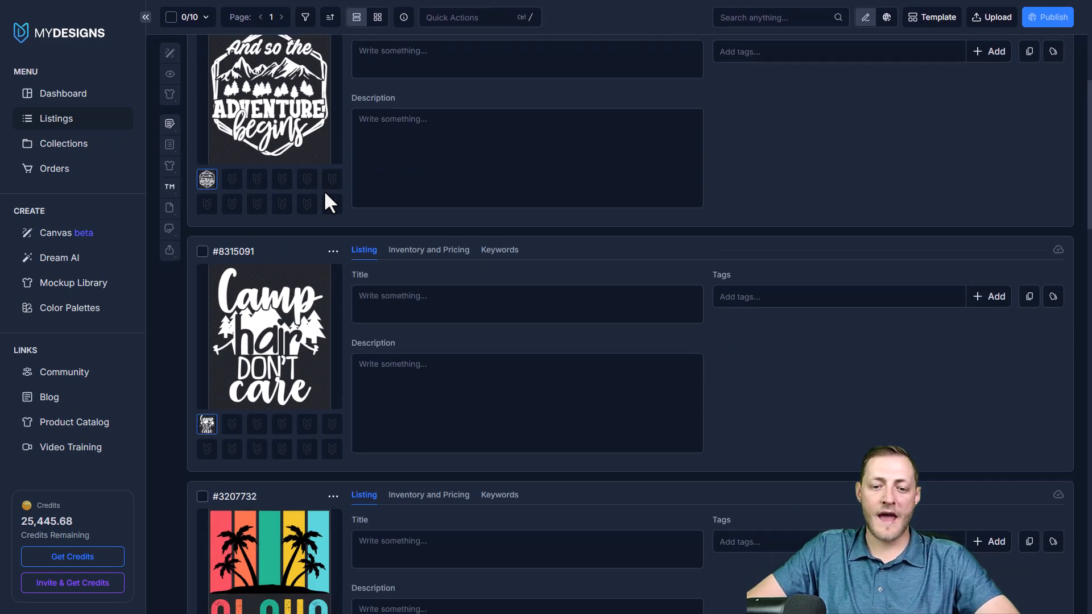
pyautogui.scroll(-5, 287, 188)
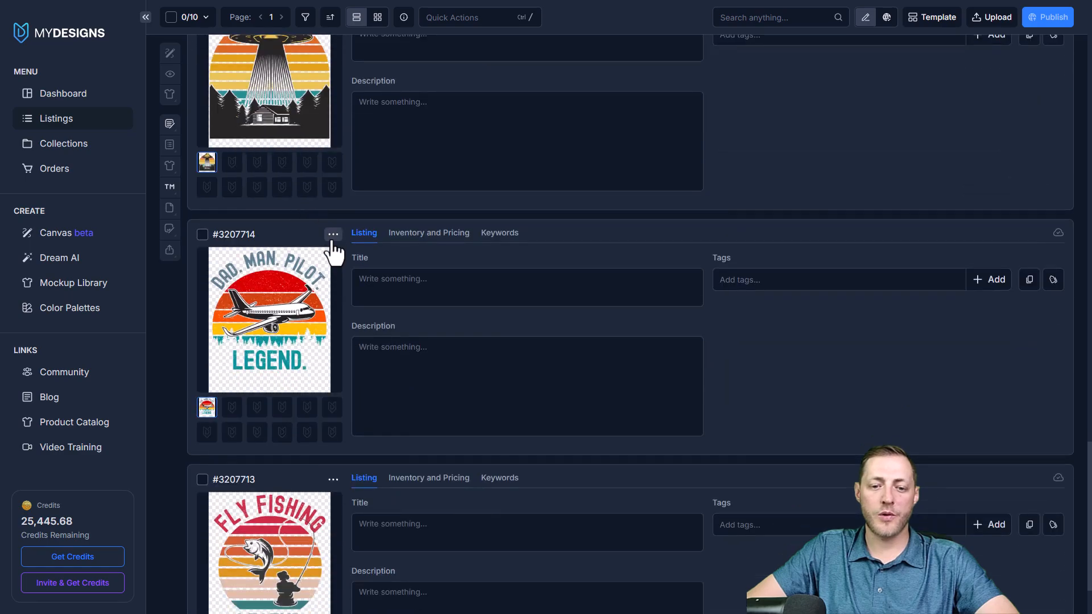
pyautogui.scroll(12, 347, 256)
pyautogui.scroll(20, 351, 249)
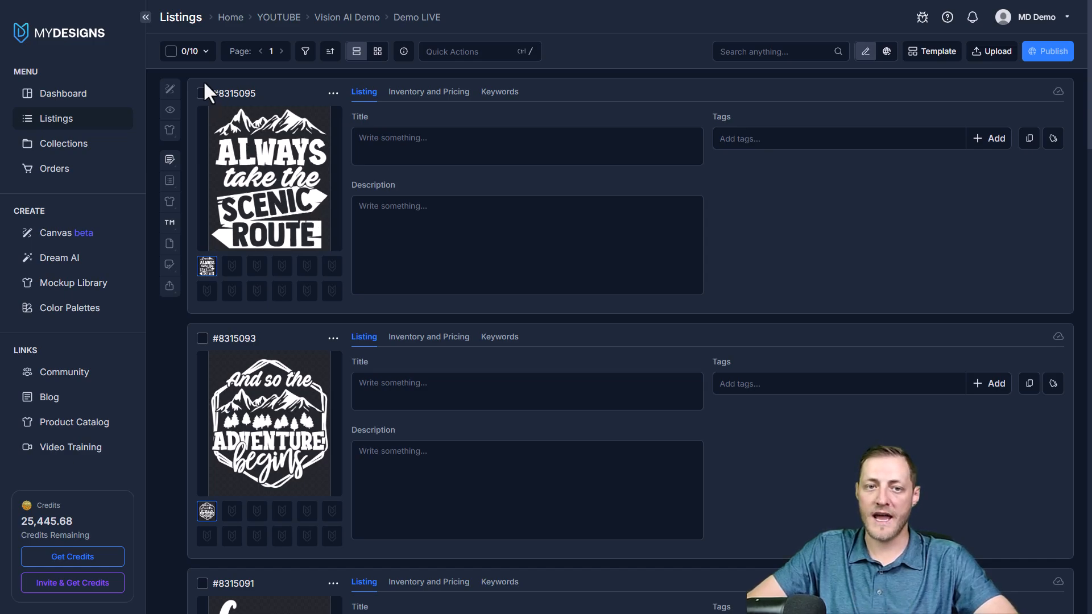
pyautogui.click(171, 51)
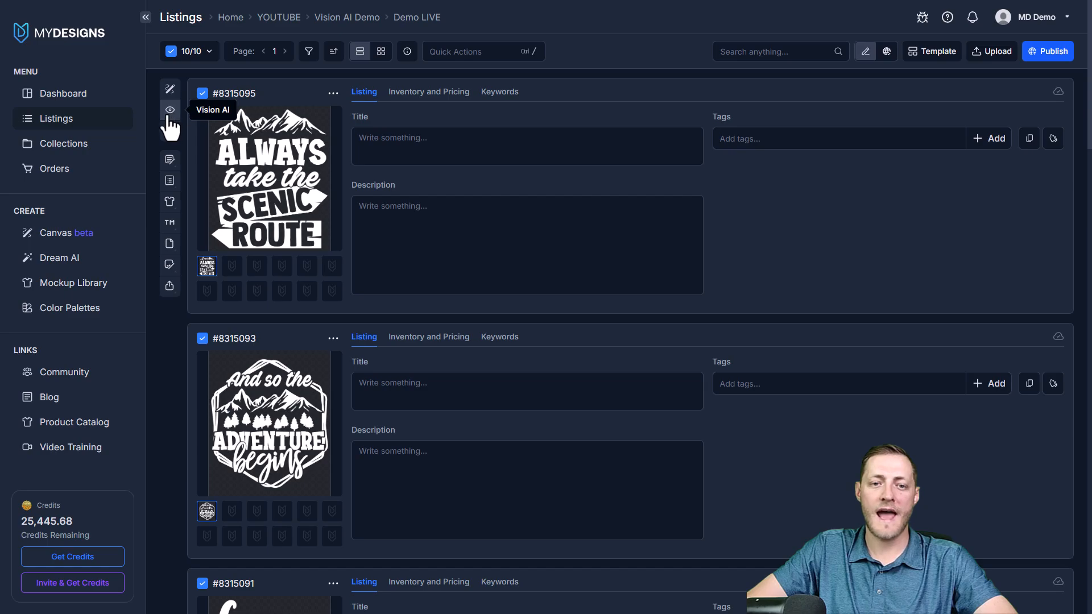
pyautogui.click(452, 54)
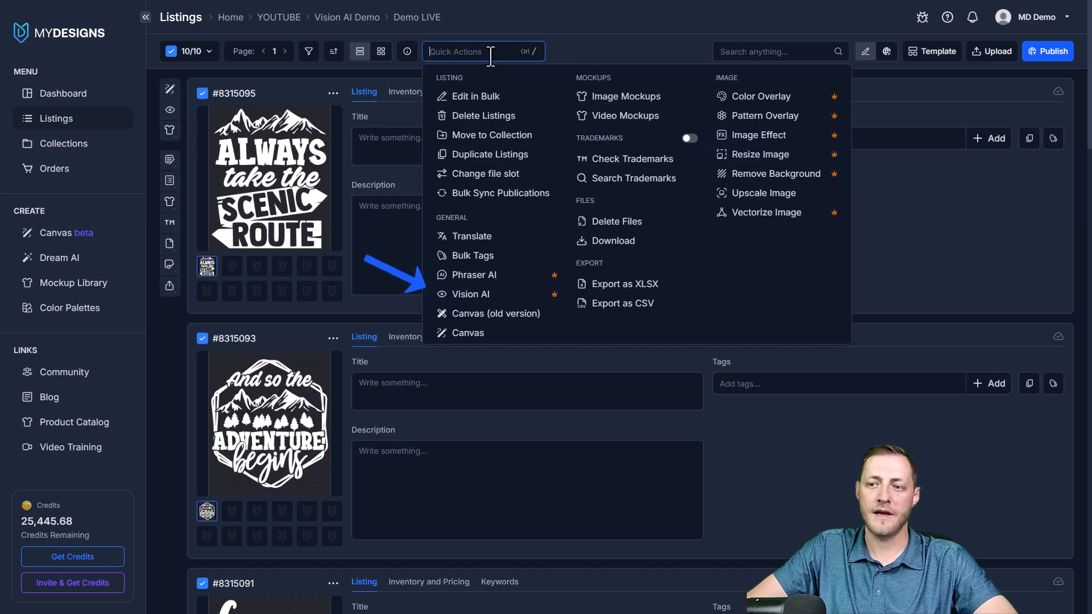
pyautogui.click(169, 110)
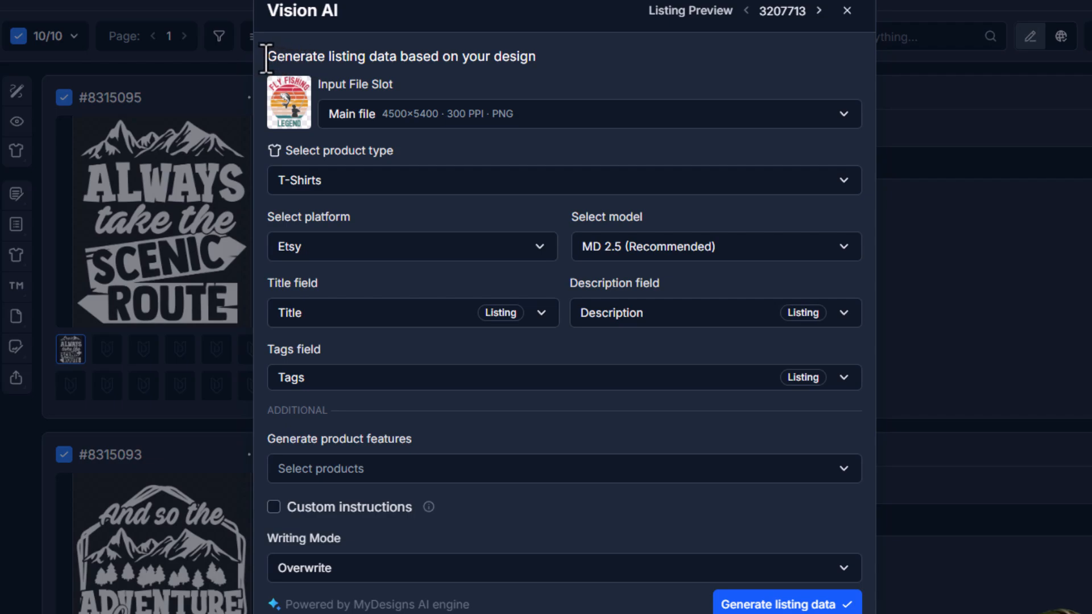
# Step: Choose Main file as the input file slot for generating the listing data
pyautogui.doubleClick(386, 84)
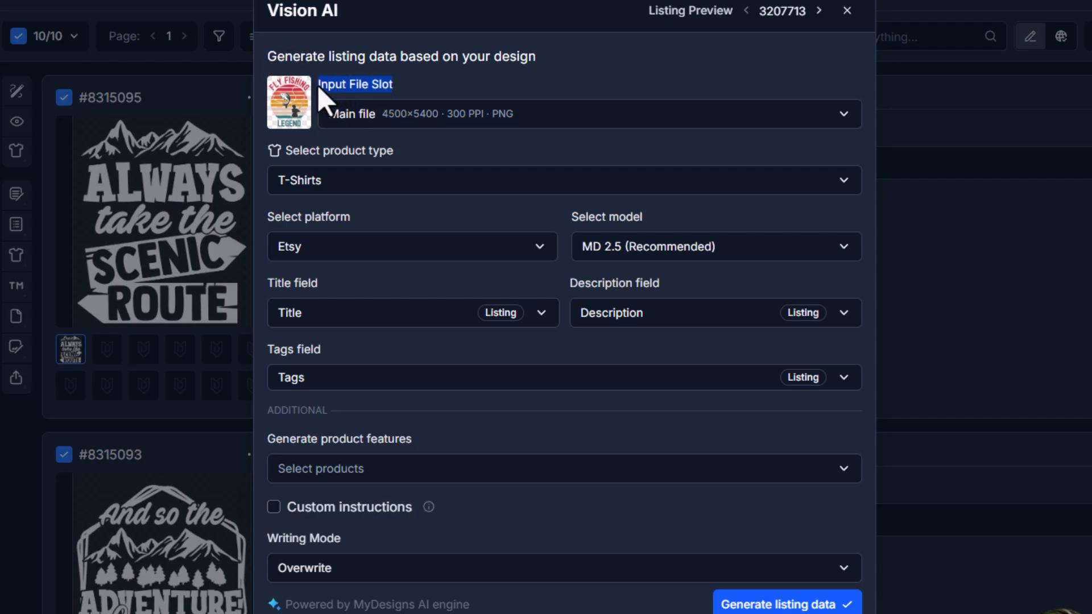
pyautogui.click(425, 87)
pyautogui.rightClick(350, 90)
pyautogui.click(348, 74)
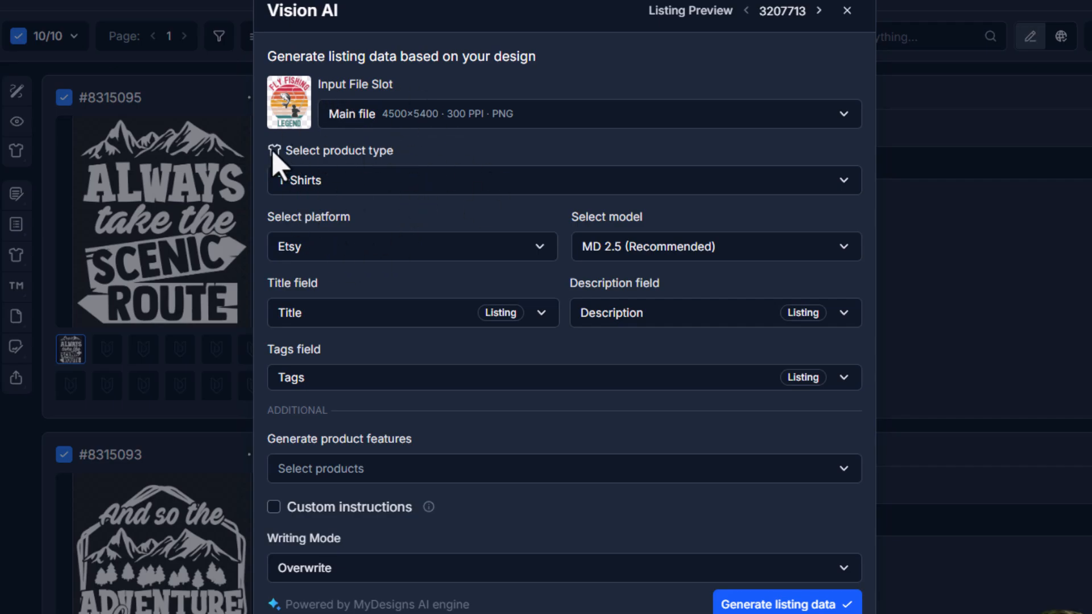
pyautogui.click(380, 120)
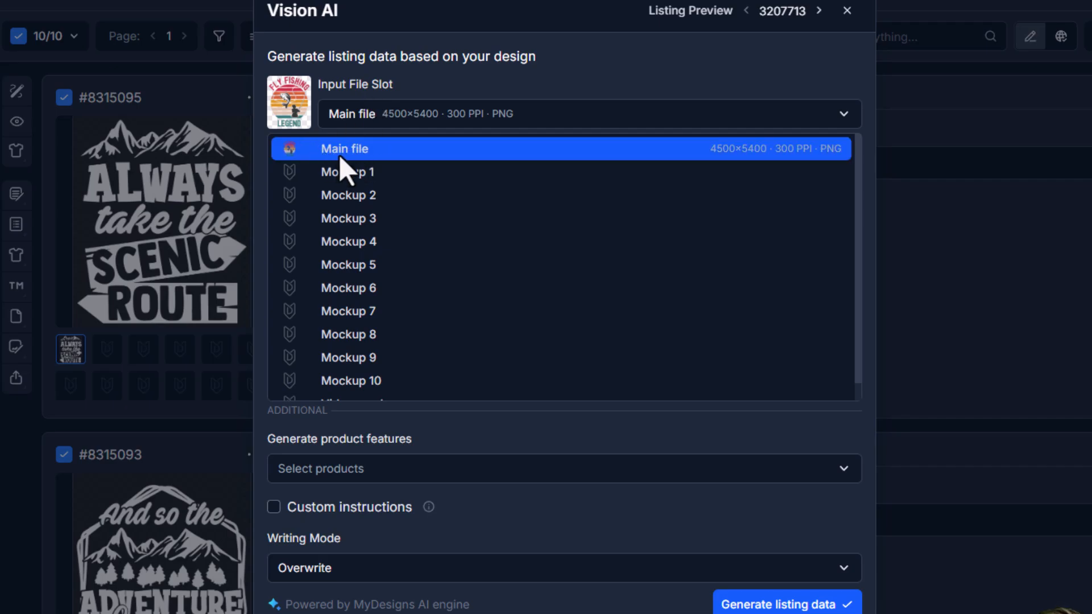
pyautogui.click(354, 157)
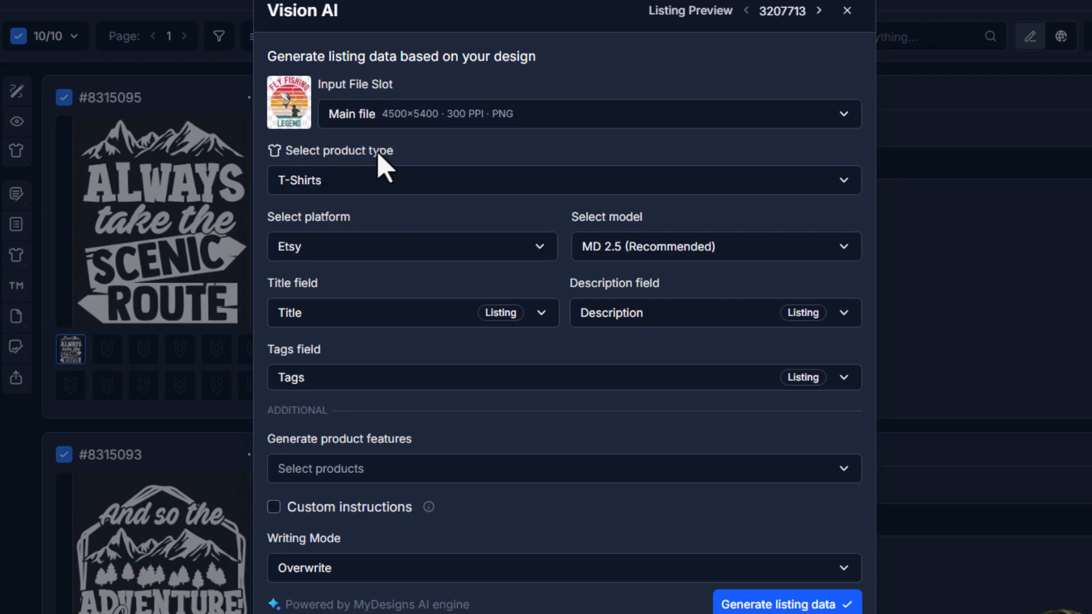
# Step: Browse the product types available for the generated listing data
pyautogui.click(336, 188)
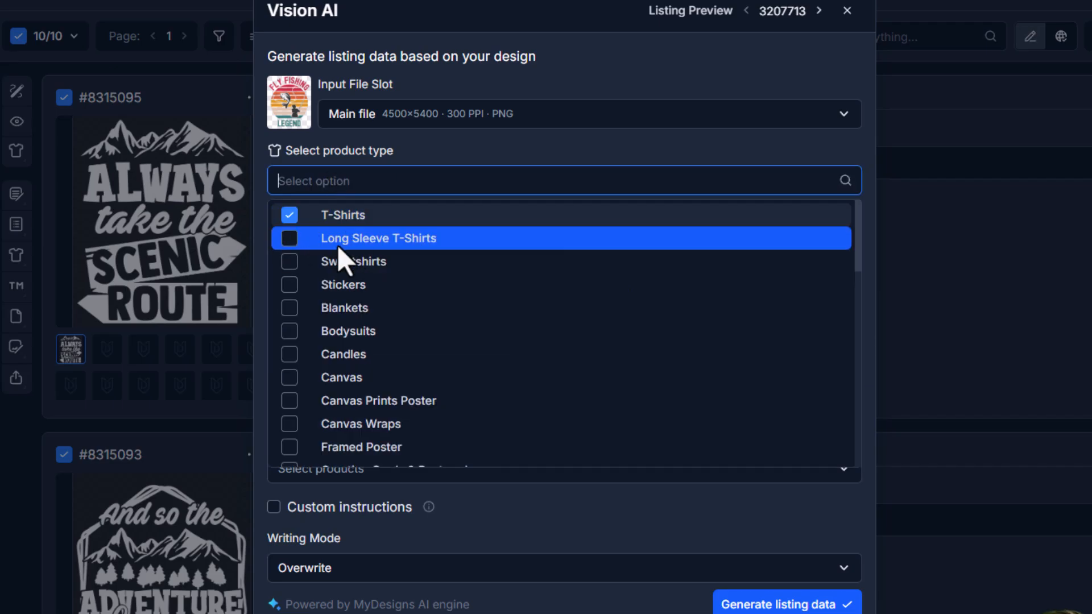
pyautogui.scroll(-8, 319, 319)
pyautogui.scroll(4, 353, 330)
pyautogui.scroll(4, 357, 318)
pyautogui.click(390, 159)
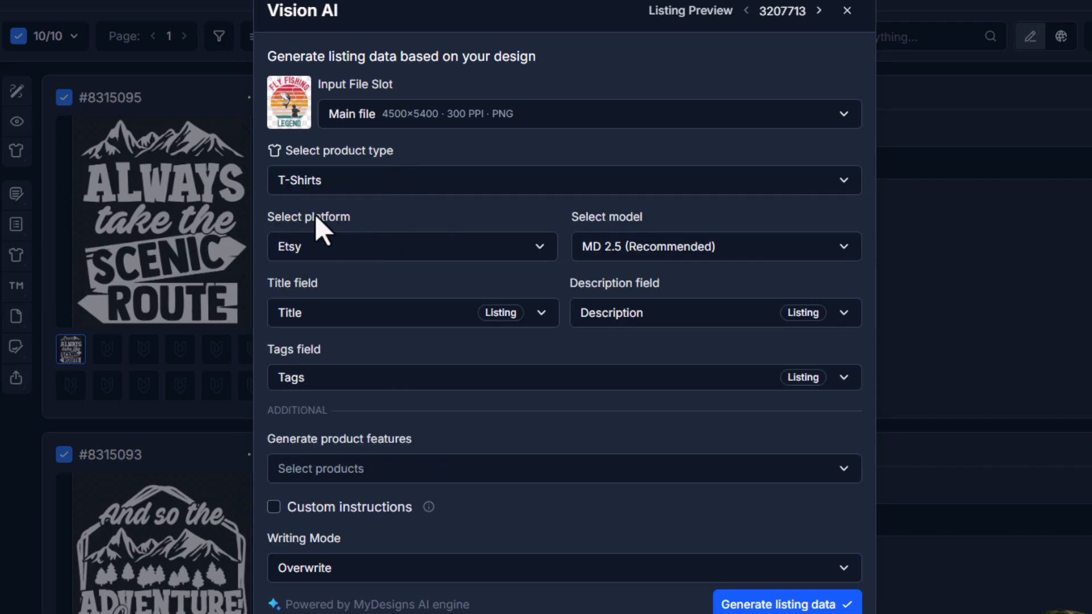
# Step: Review the platform and model choices for generating the listing data
pyautogui.click(376, 220)
pyautogui.click(377, 253)
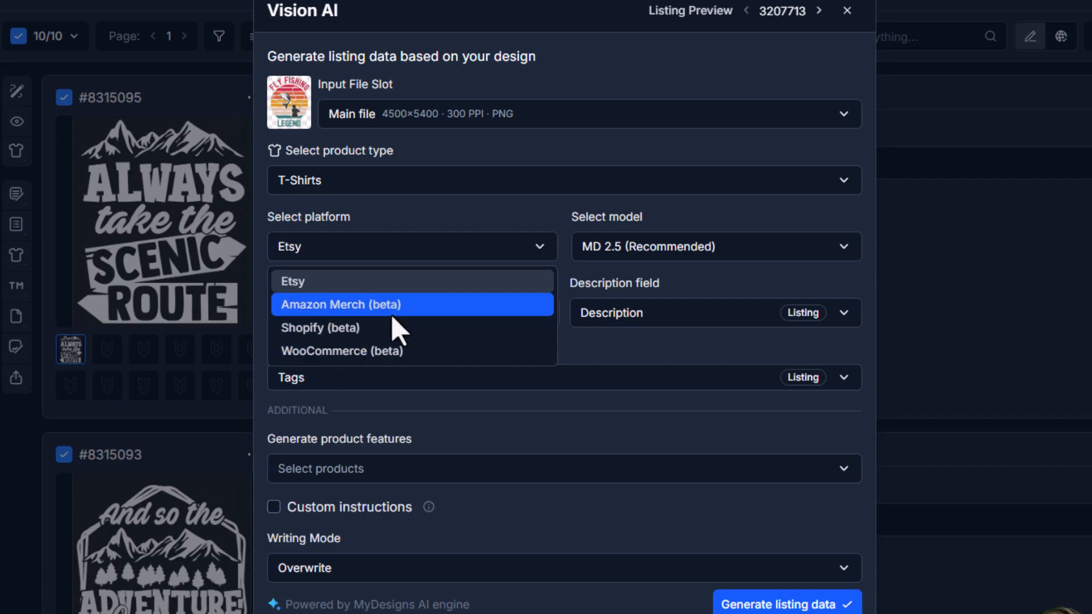
pyautogui.click(540, 223)
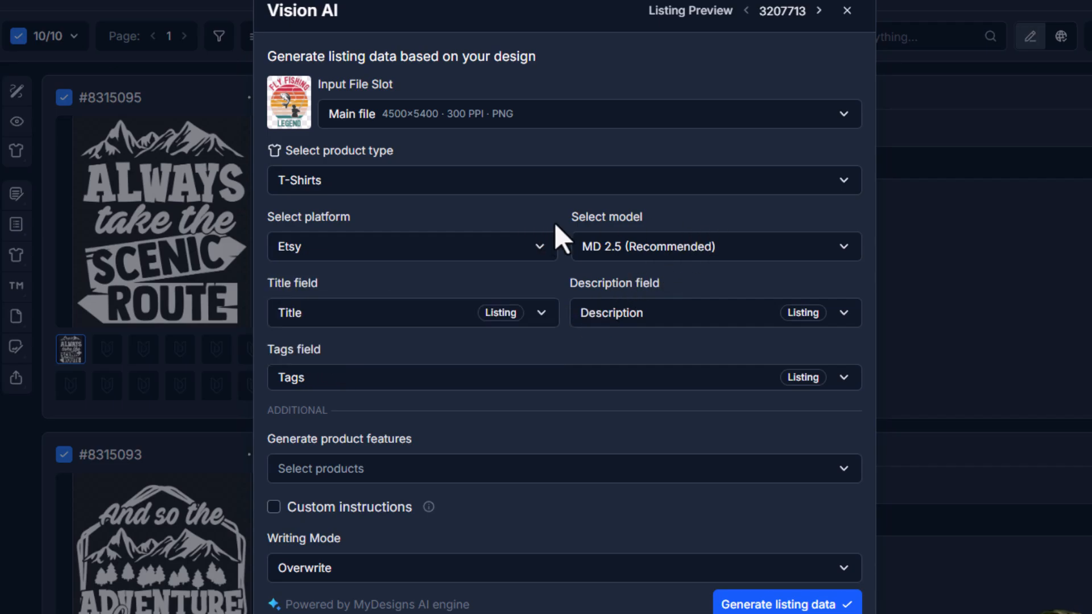
pyautogui.tripleClick(558, 209)
pyautogui.click(638, 252)
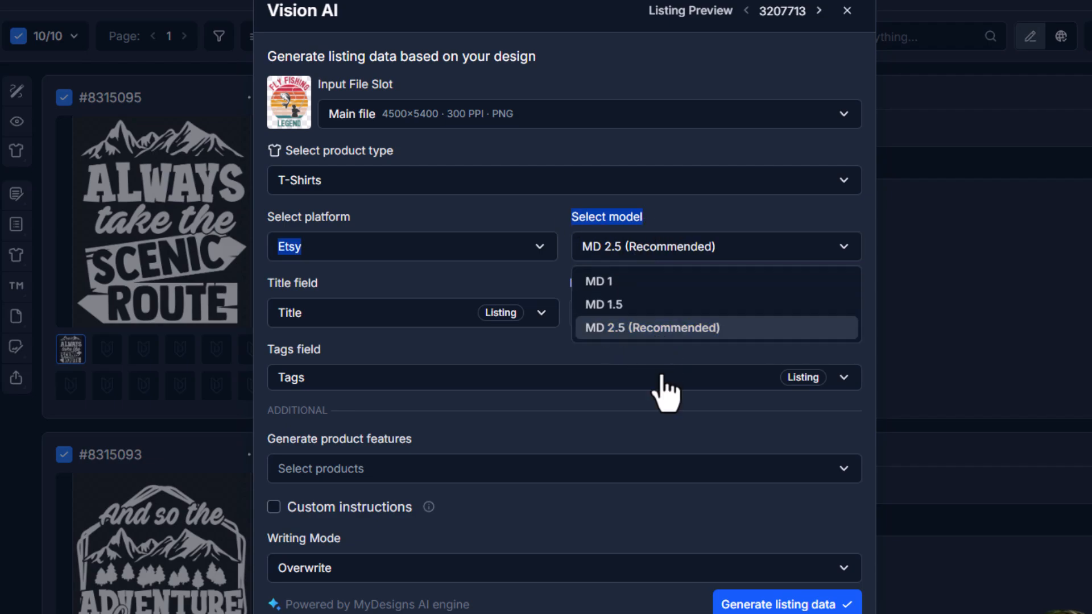
pyautogui.click(653, 403)
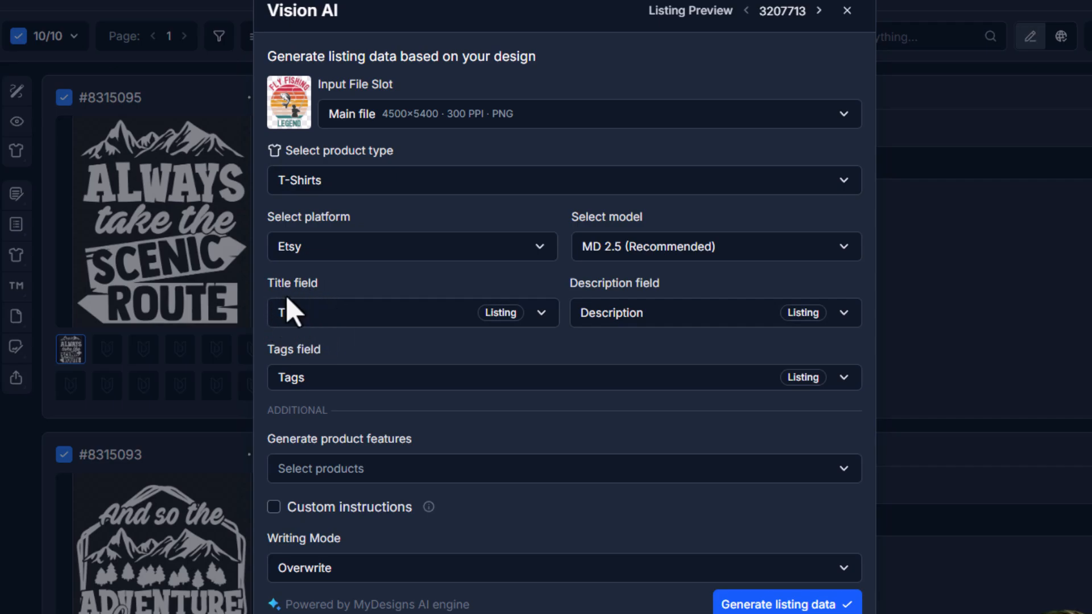
# Step: Assign the generated title, description and tags to the Title, Description and Tags listing fields
pyautogui.click(305, 320)
pyautogui.click(309, 373)
pyautogui.click(596, 321)
pyautogui.click(620, 394)
pyautogui.click(312, 381)
pyautogui.click(300, 438)
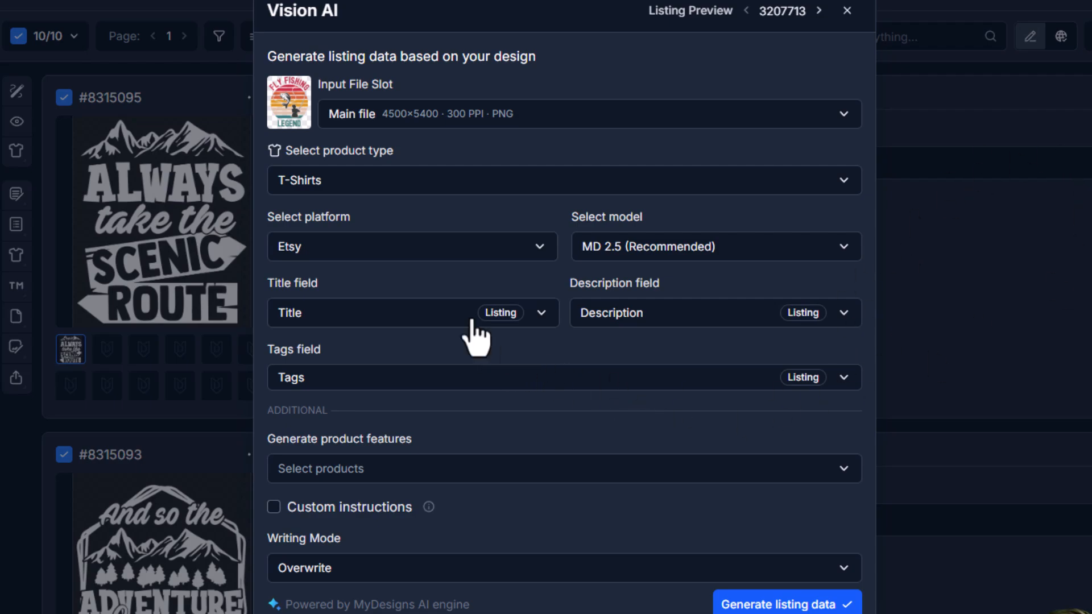
# Step: Try the "Don't generate this field" option for the tags, and set the tags field back to Tags
pyautogui.click(405, 377)
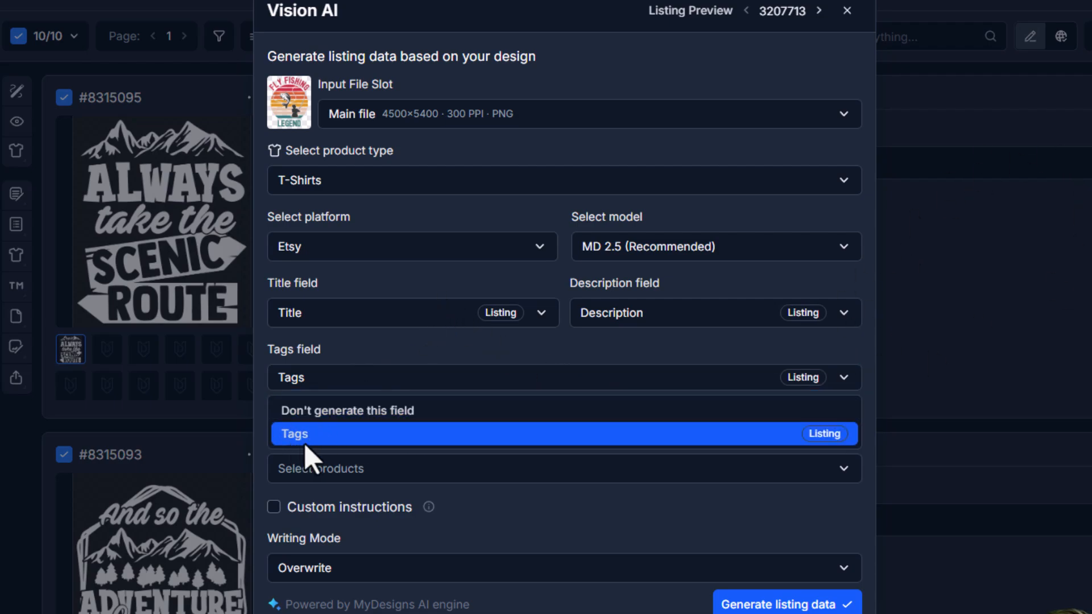
pyautogui.click(312, 412)
pyautogui.click(365, 311)
pyautogui.click(344, 324)
pyautogui.click(343, 376)
pyautogui.click(390, 435)
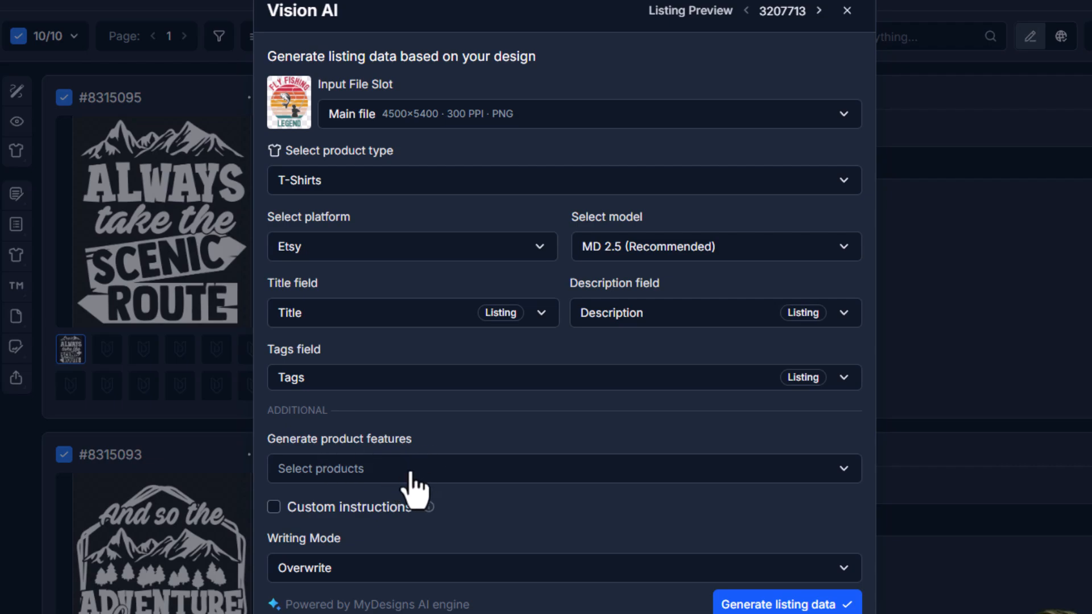
# Step: Choose Bella 3001 as the product to generate product features for
pyautogui.click(374, 469)
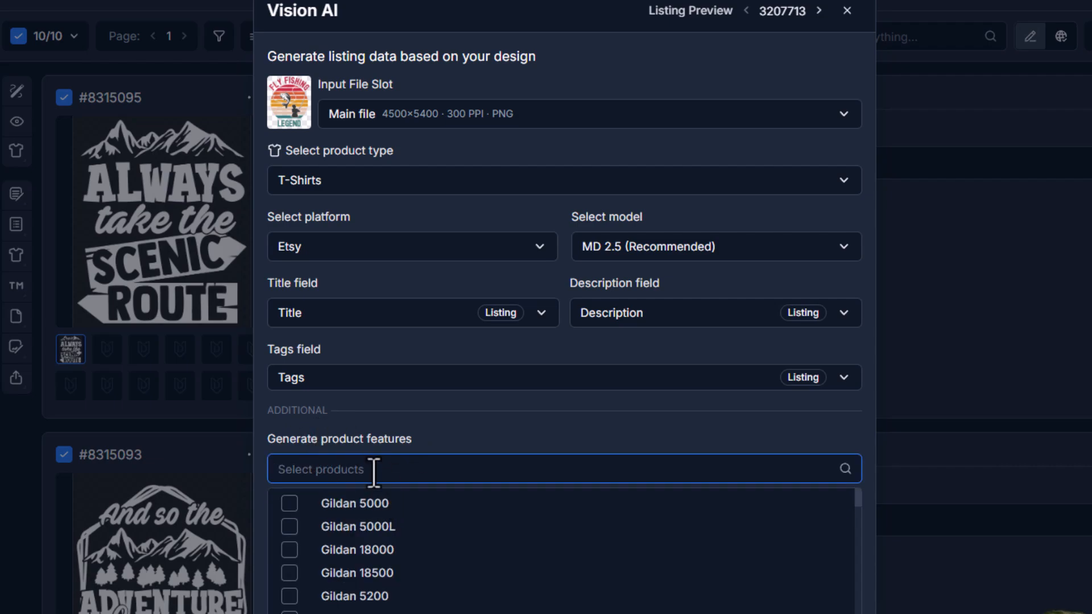
pyautogui.write('Be')
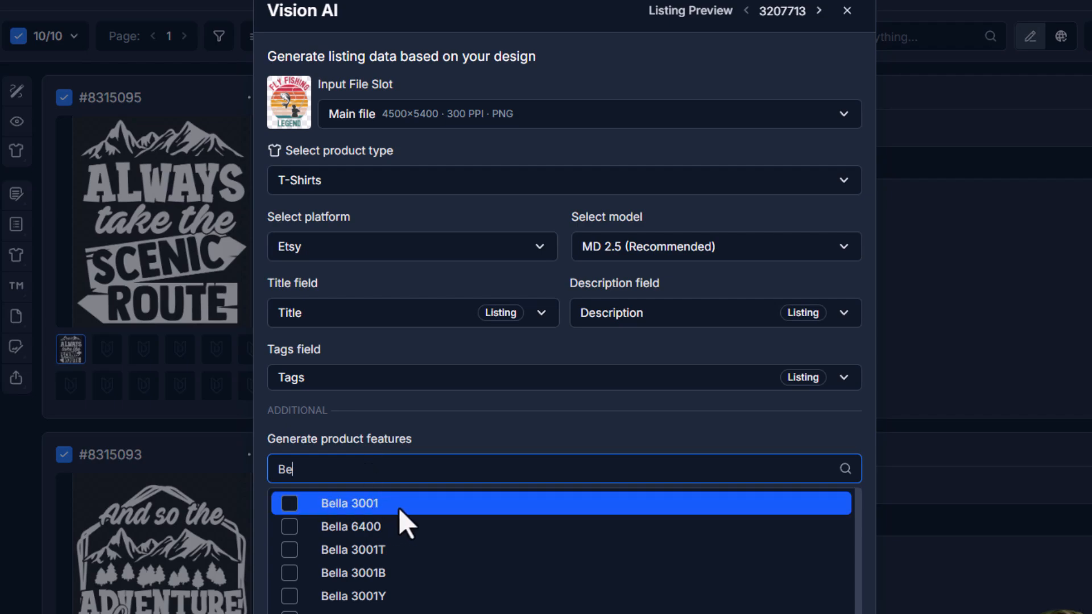
pyautogui.click(289, 504)
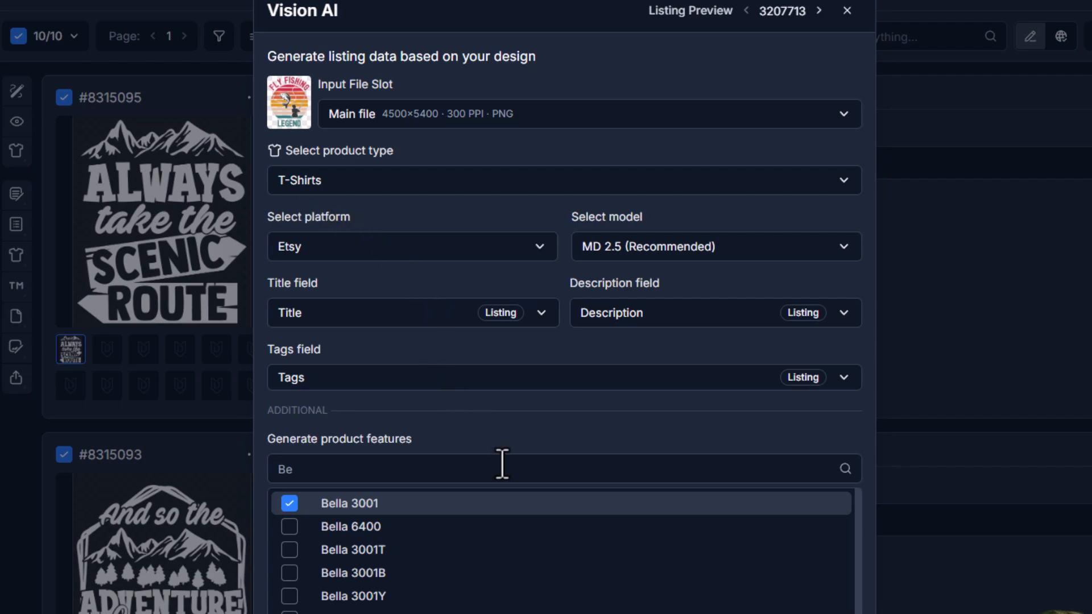
pyautogui.click(509, 433)
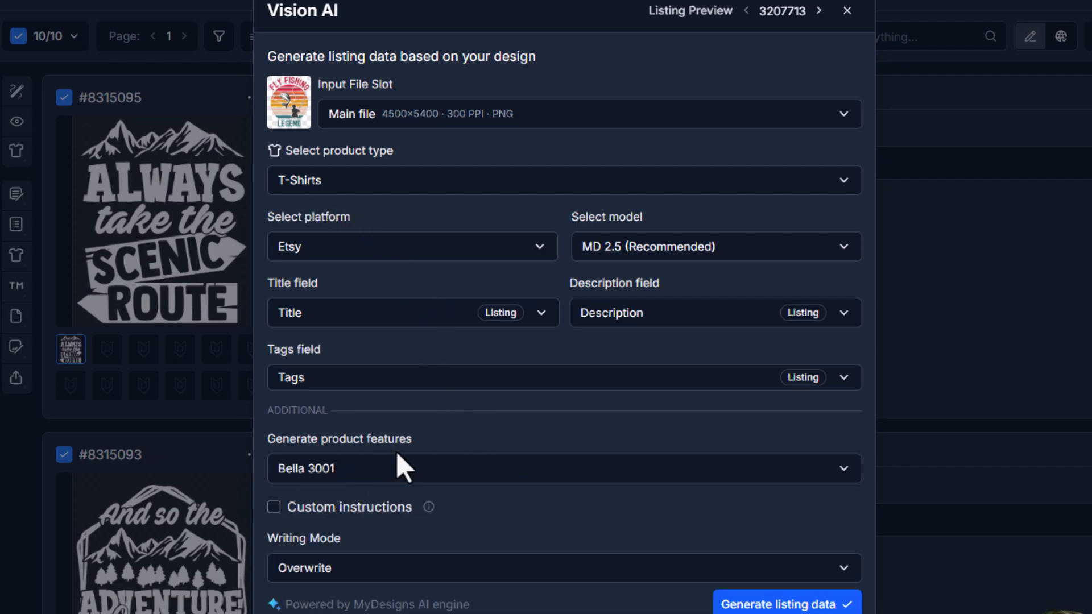
# Step: Enable custom instructions for the generated listing data
pyautogui.click(296, 512)
pyautogui.rightClick(294, 512)
pyautogui.press('Escape')
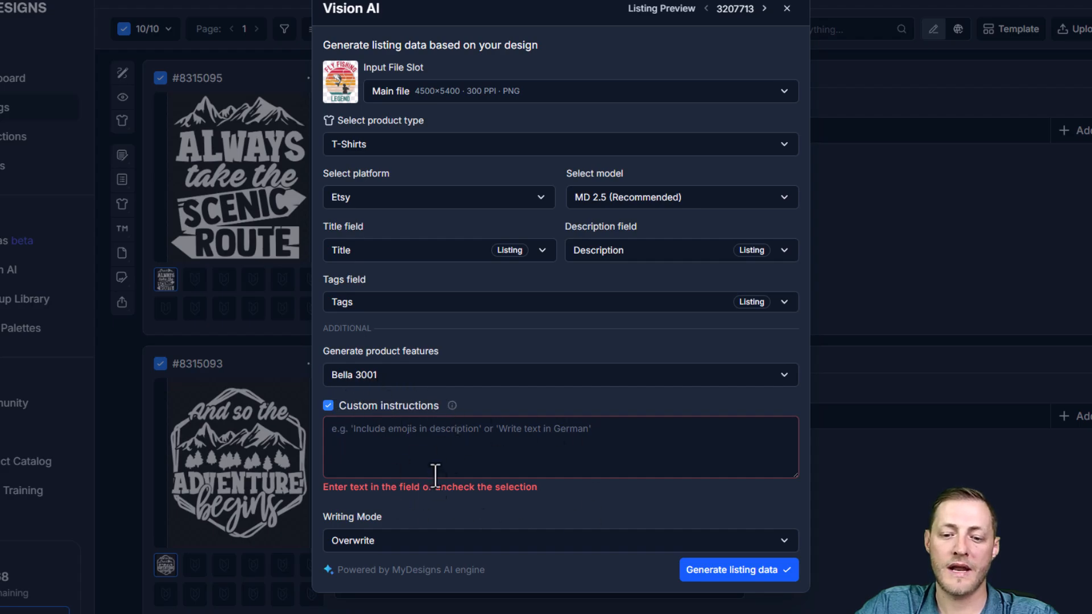
# Step: Keep the writing mode on Overwrite and run Vision AI on the 10 selected listings
pyautogui.click(413, 543)
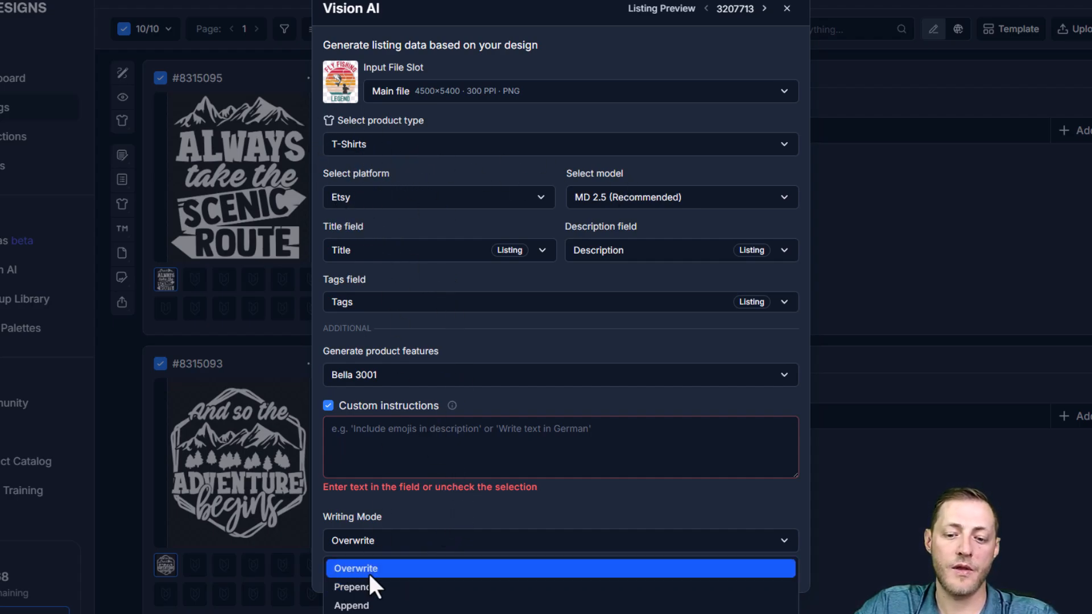
pyautogui.click(486, 359)
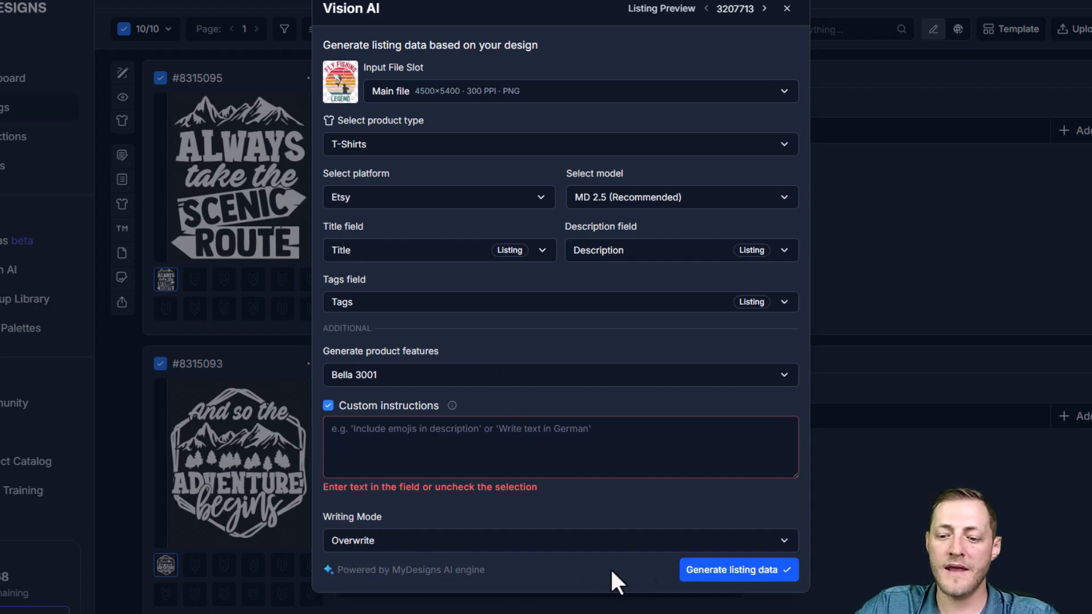
pyautogui.click(721, 578)
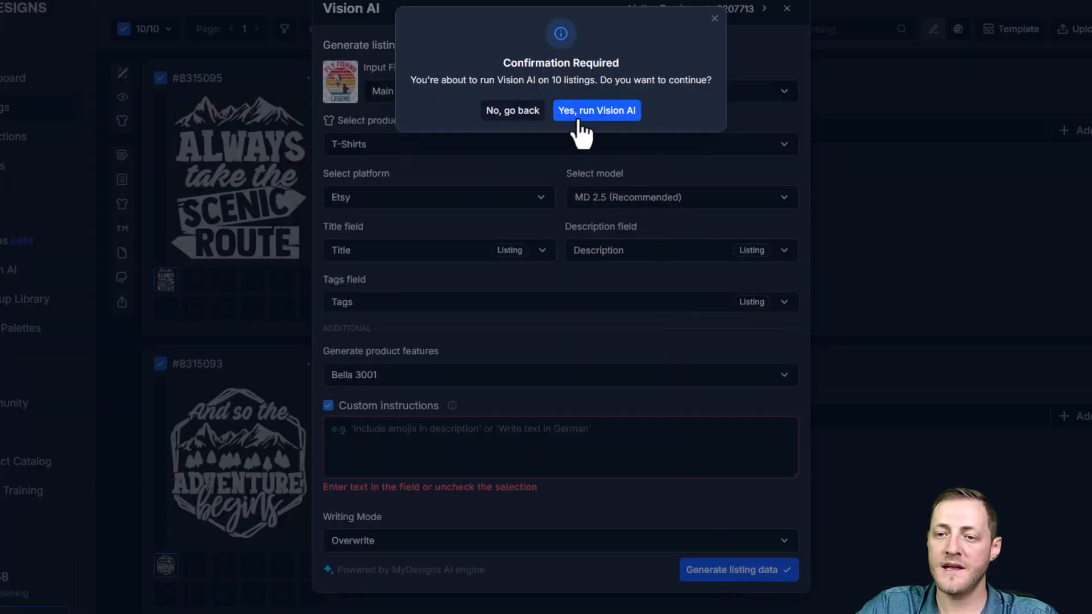
pyautogui.click(580, 116)
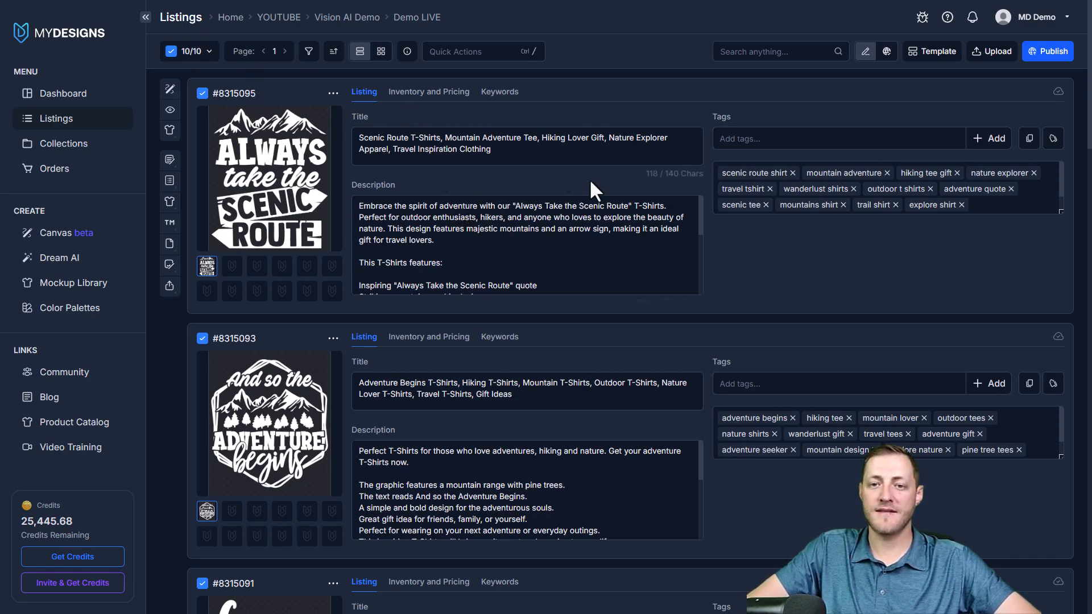
# Step: Look through the generated titles, descriptions and tags of all listings, from Scenic Route to Fly Fishing Legend
pyautogui.scroll(-8, 398, 97)
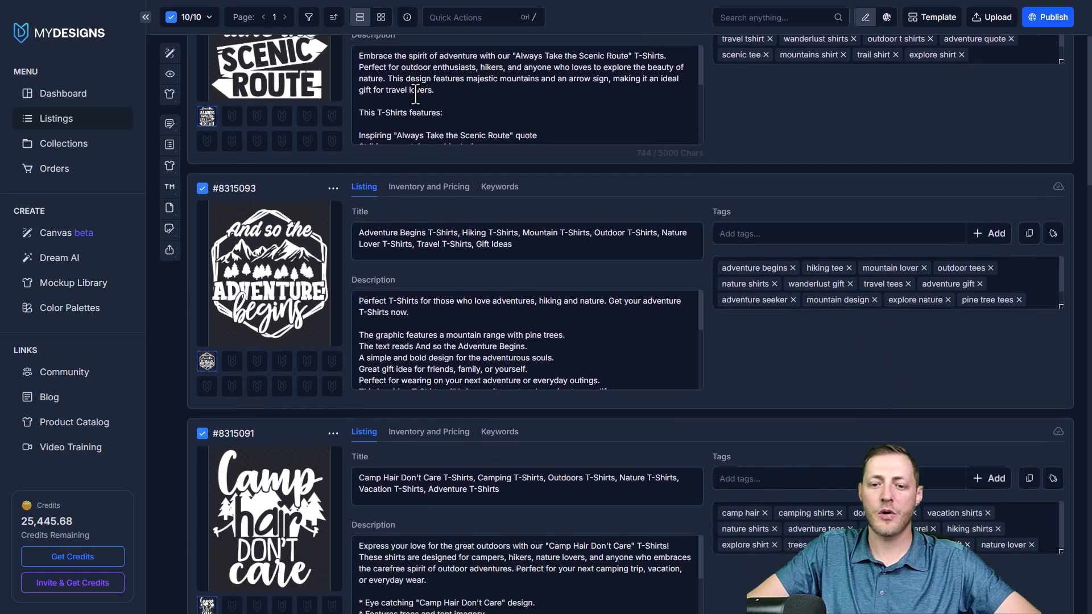
pyautogui.scroll(-7, 421, 103)
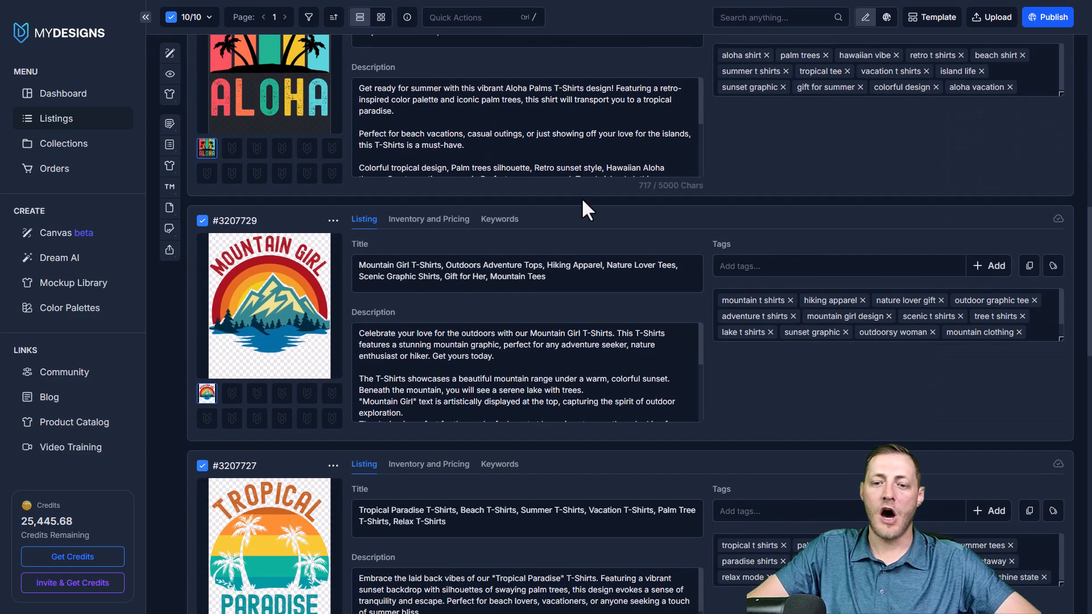
pyautogui.scroll(-3, 672, 167)
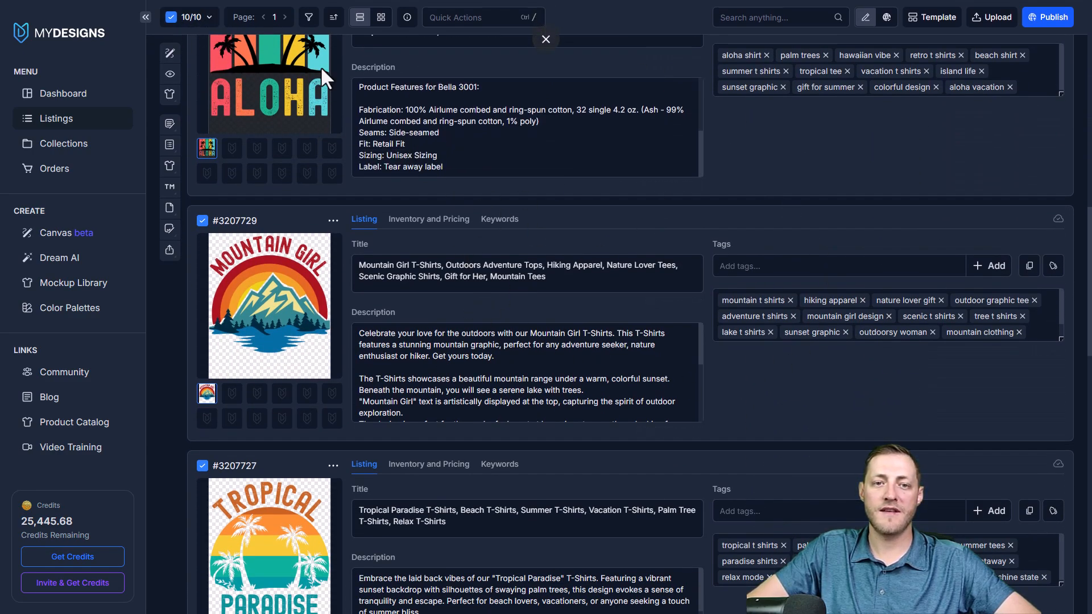
pyautogui.scroll(-6, 562, 255)
pyautogui.scroll(-3, 434, 230)
pyautogui.scroll(-12, 511, 250)
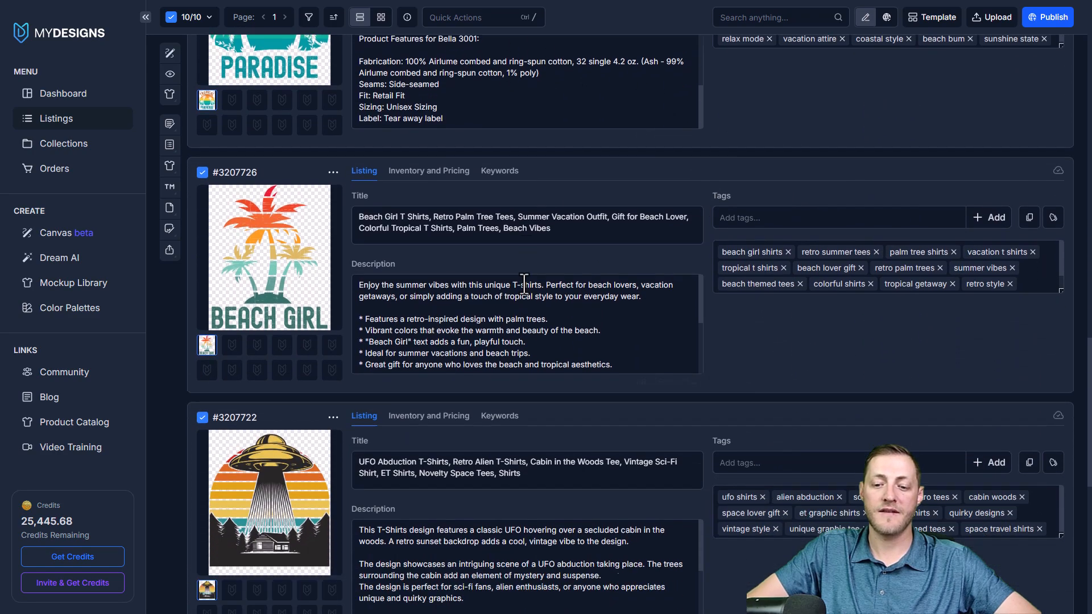
pyautogui.scroll(-4, 466, 364)
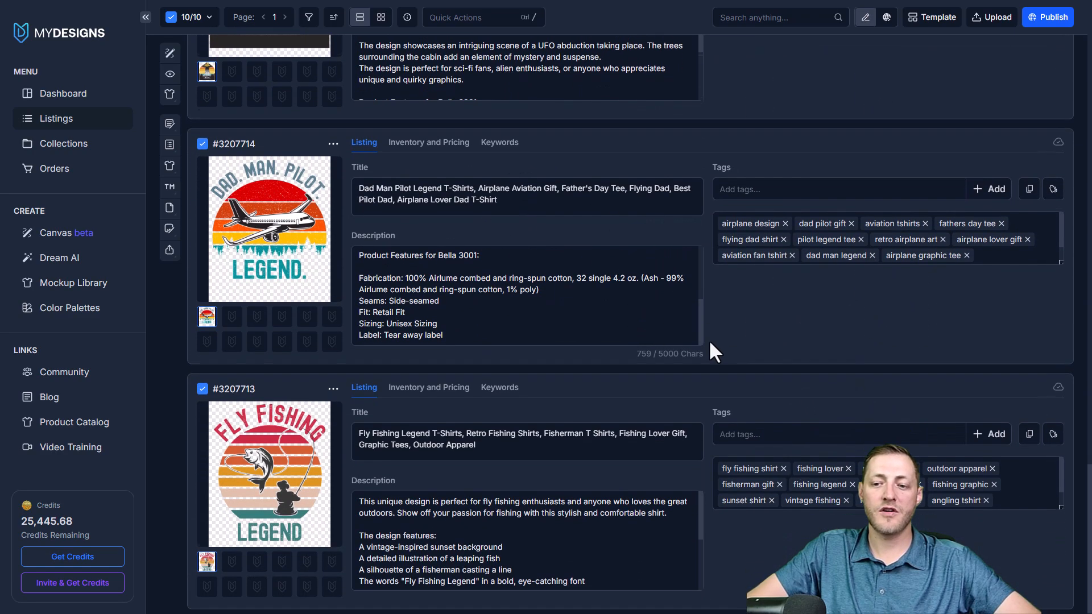
pyautogui.scroll(2, 728, 340)
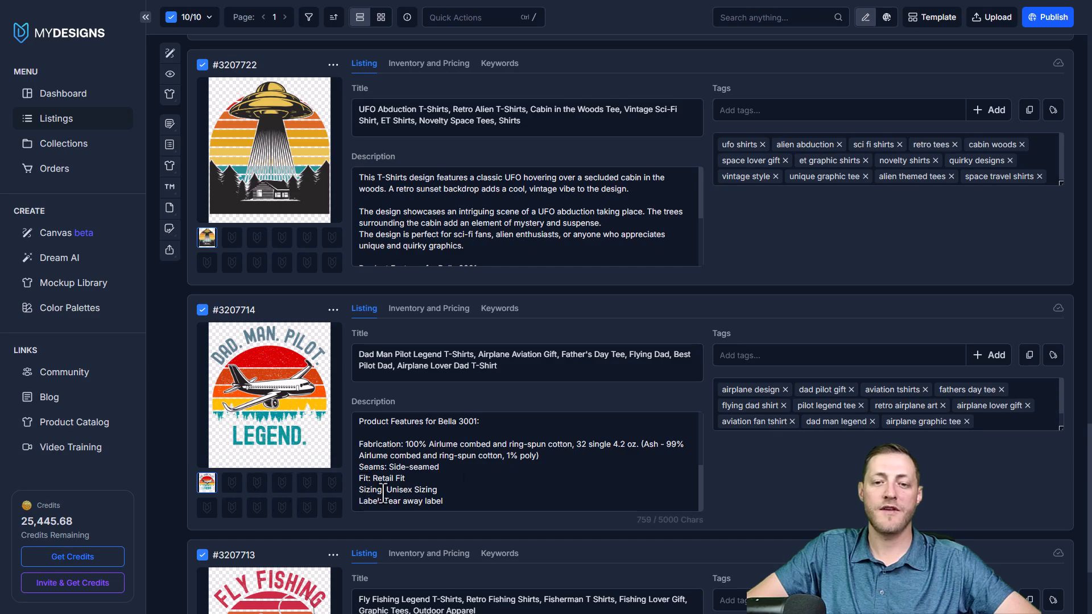
pyautogui.scroll(12, 787, 392)
pyautogui.scroll(20, 798, 394)
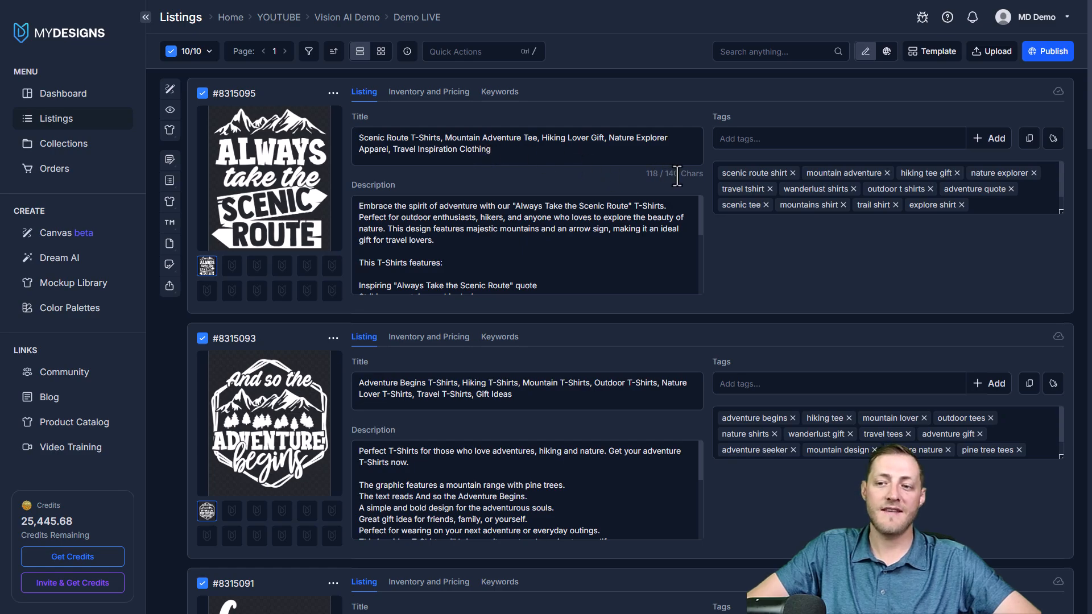
# Step: Check the Scenic Route title's character count against the limit and look over the titles of the next listings
pyautogui.moveTo(680, 173); pyautogui.dragTo(633, 174)
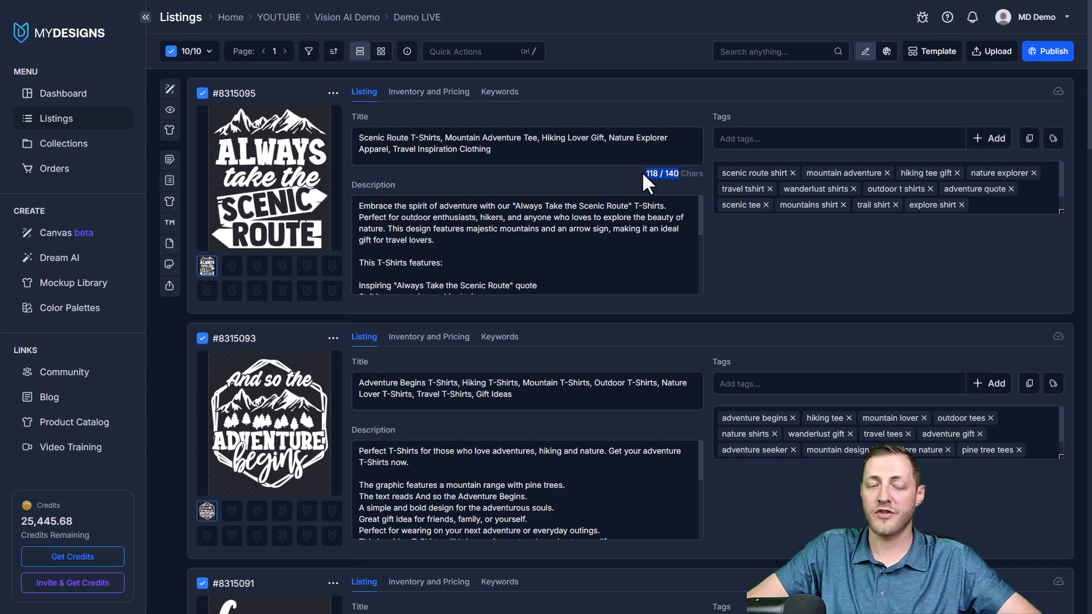
pyautogui.click(639, 171)
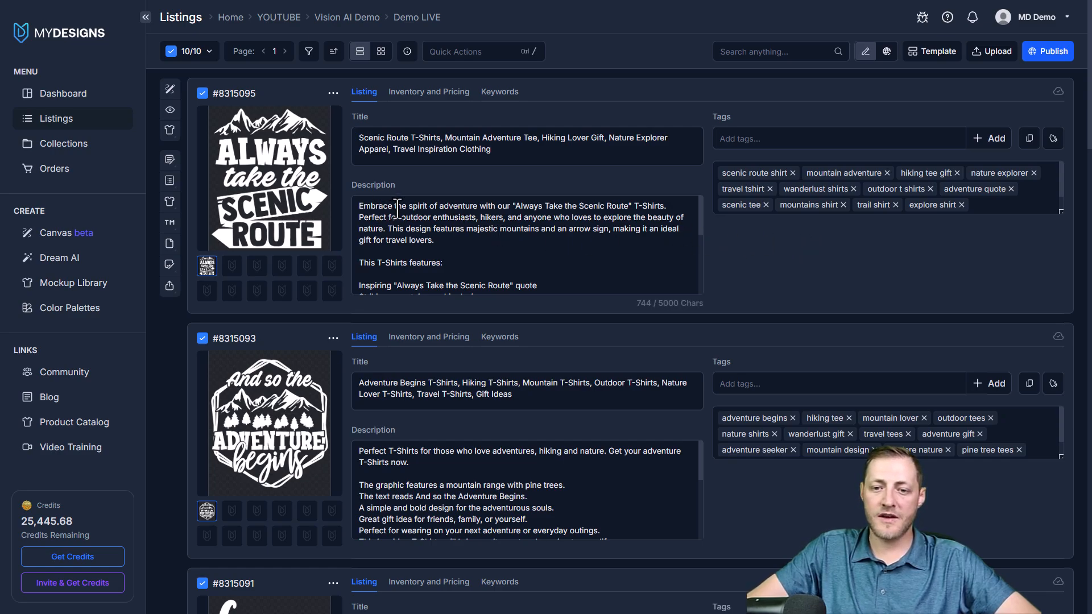
pyautogui.scroll(-6, 490, 274)
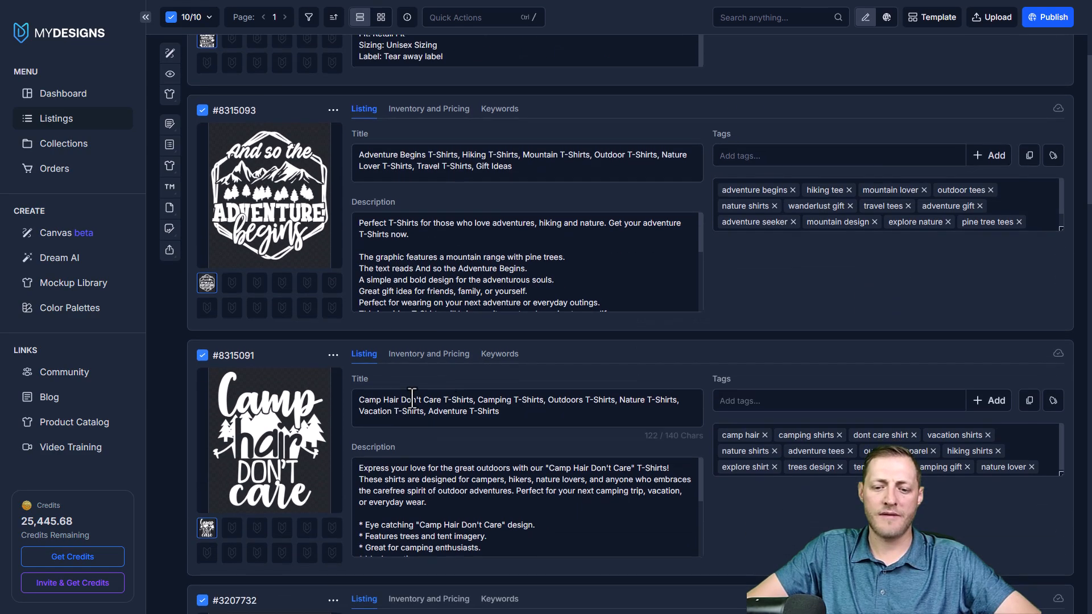
pyautogui.scroll(6, 500, 305)
pyautogui.scroll(2, 525, 288)
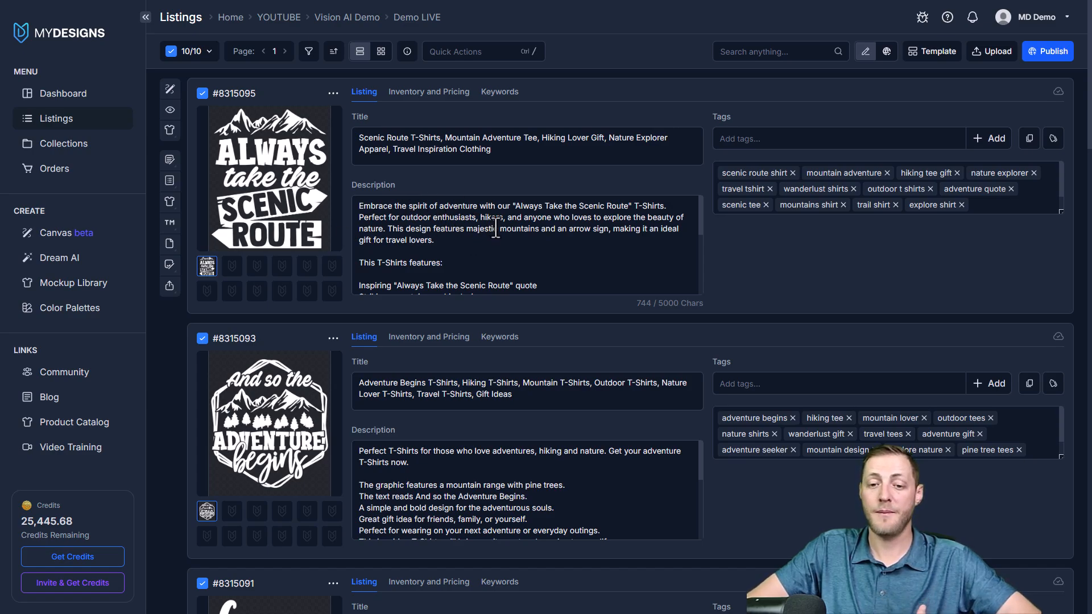
# Step: Read the Scenic Route description through to its Bella 3001 product features section
pyautogui.scroll(-3, 449, 227)
pyautogui.scroll(-3, 432, 224)
pyautogui.scroll(3, 398, 231)
pyautogui.scroll(-3, 375, 233)
pyautogui.moveTo(356, 205); pyautogui.dragTo(504, 311)
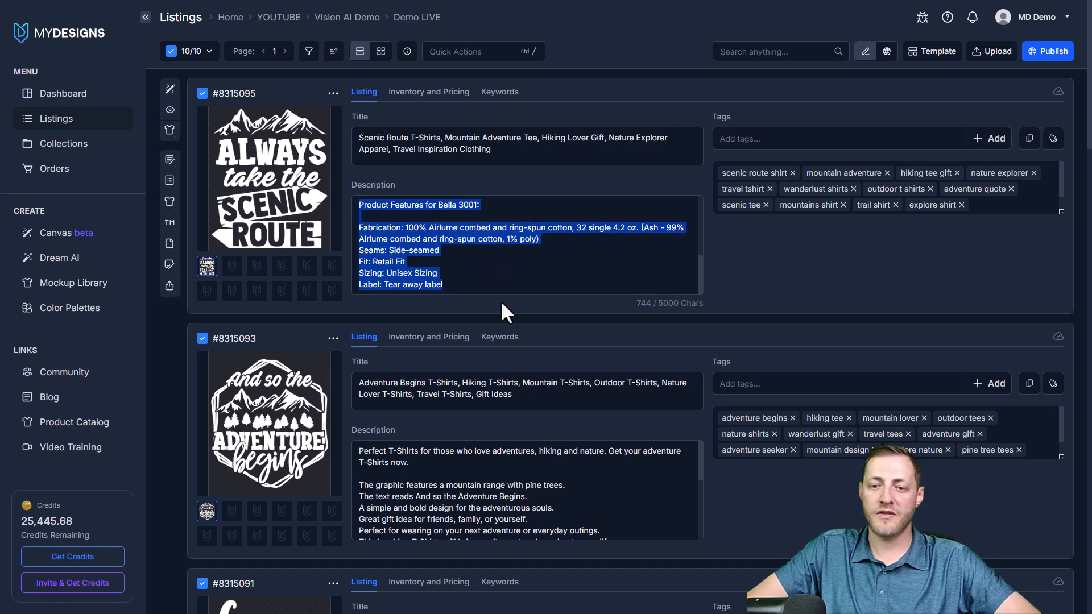
pyautogui.click(468, 274)
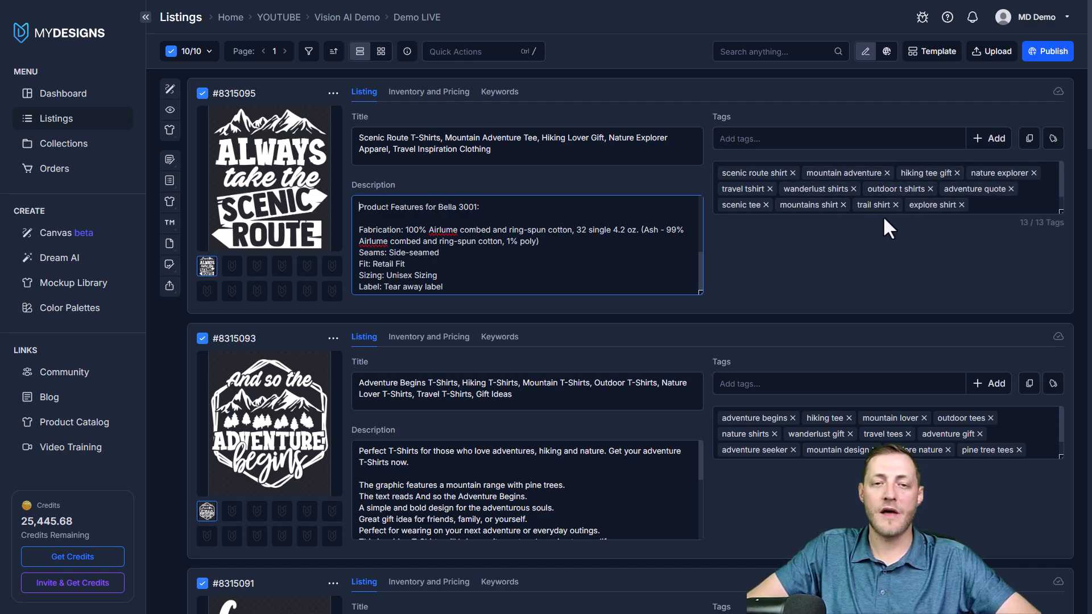
# Step: Review the full tag list of the Scenic Route listing and compare the Aloha listing's title with its design
pyautogui.scroll(-1, 864, 196)
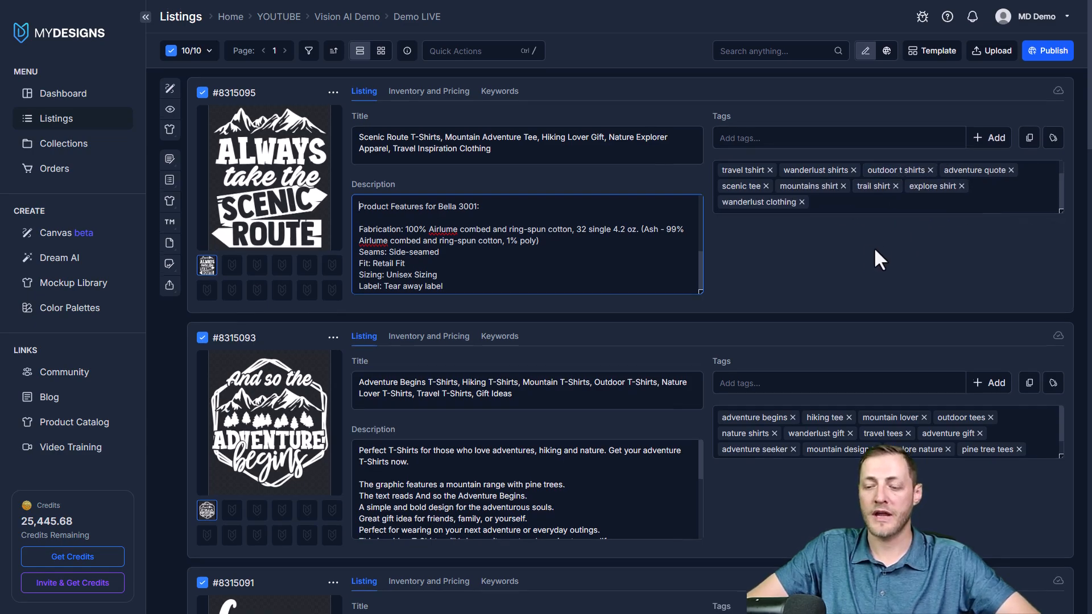
pyautogui.scroll(-8, 876, 250)
pyautogui.scroll(-5, 670, 270)
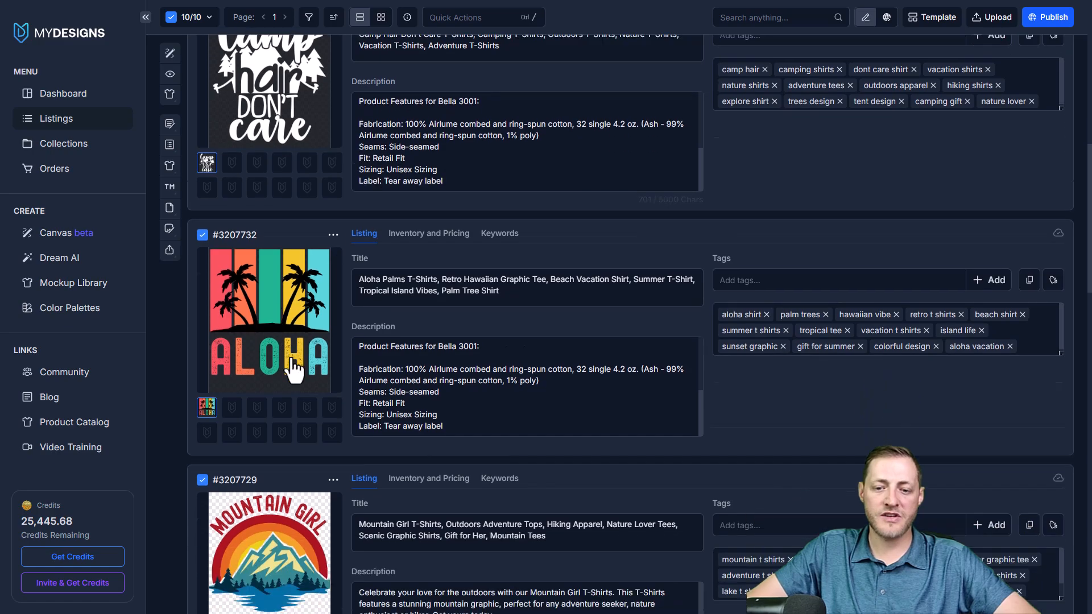
pyautogui.scroll(3, 319, 320)
pyautogui.scroll(5, 308, 194)
pyautogui.scroll(-7, 285, 301)
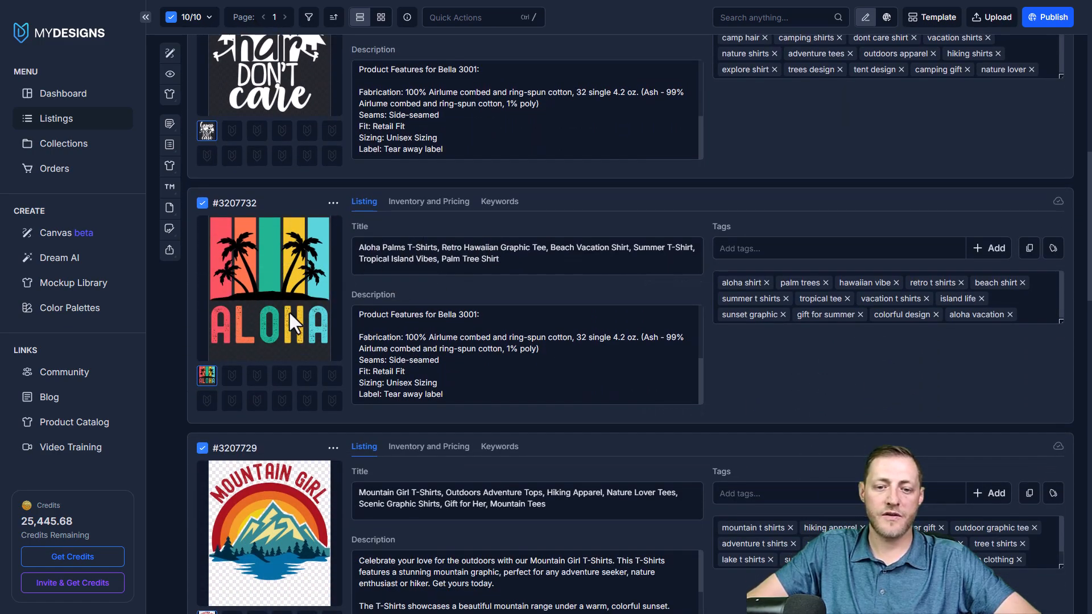
pyautogui.click(372, 256)
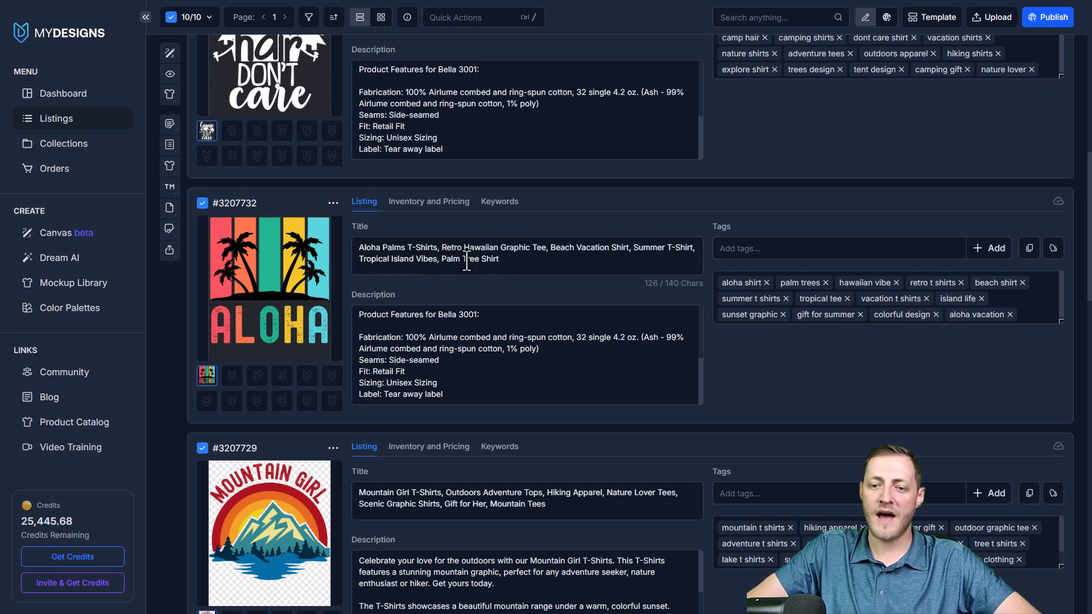
pyautogui.scroll(-2, 454, 253)
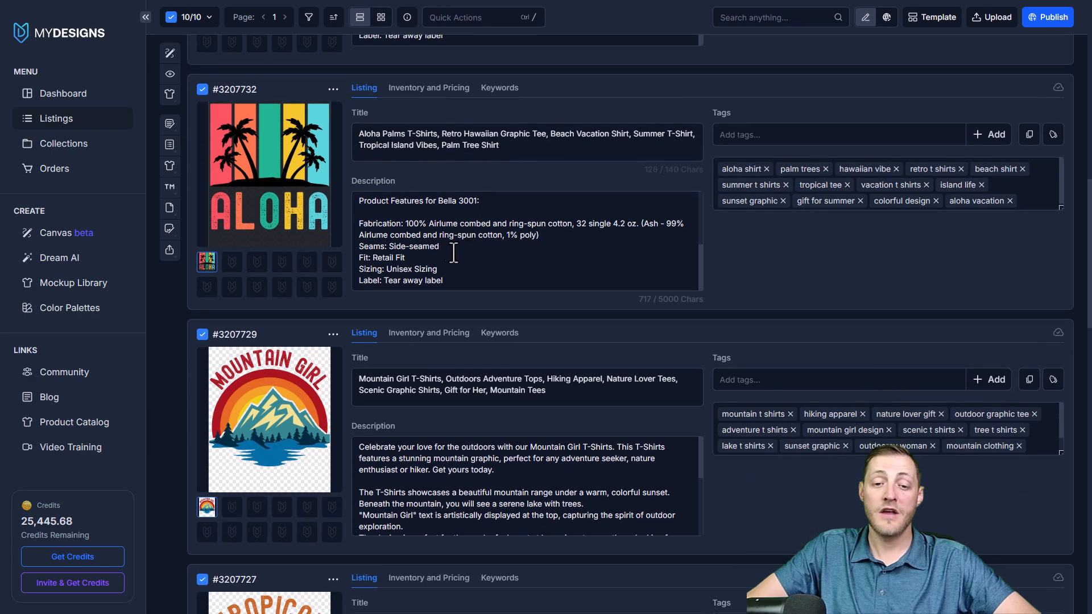
pyautogui.moveTo(535, 155); pyautogui.dragTo(356, 137)
pyautogui.click(502, 152)
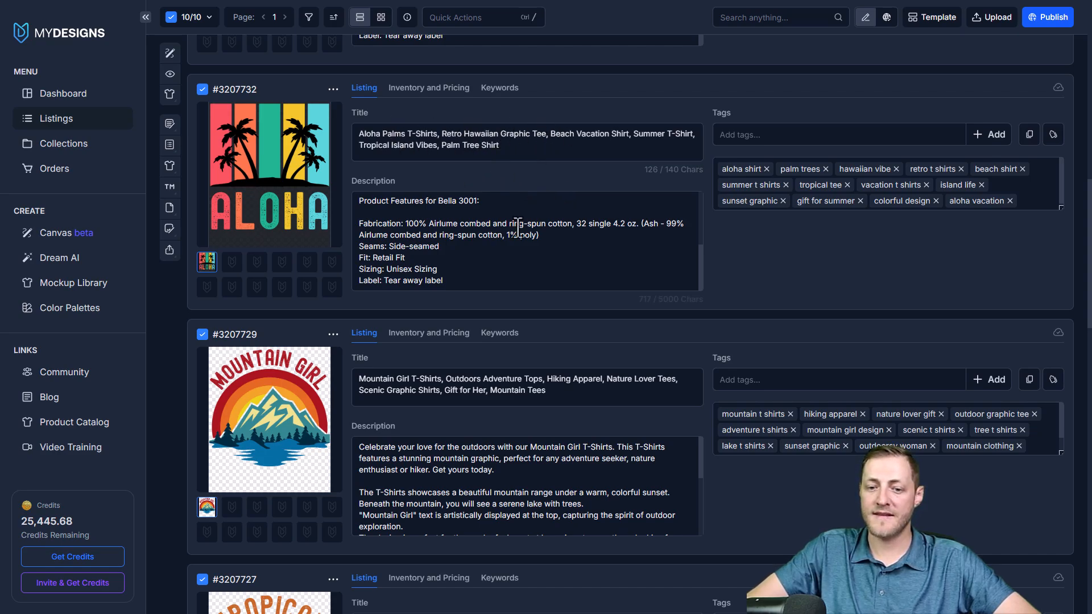
# Step: Review the generated tags on the listings from Mountain Girl down to Fly Fishing Legend
pyautogui.scroll(-4, 529, 227)
pyautogui.scroll(-3, 538, 224)
pyautogui.scroll(-6, 741, 235)
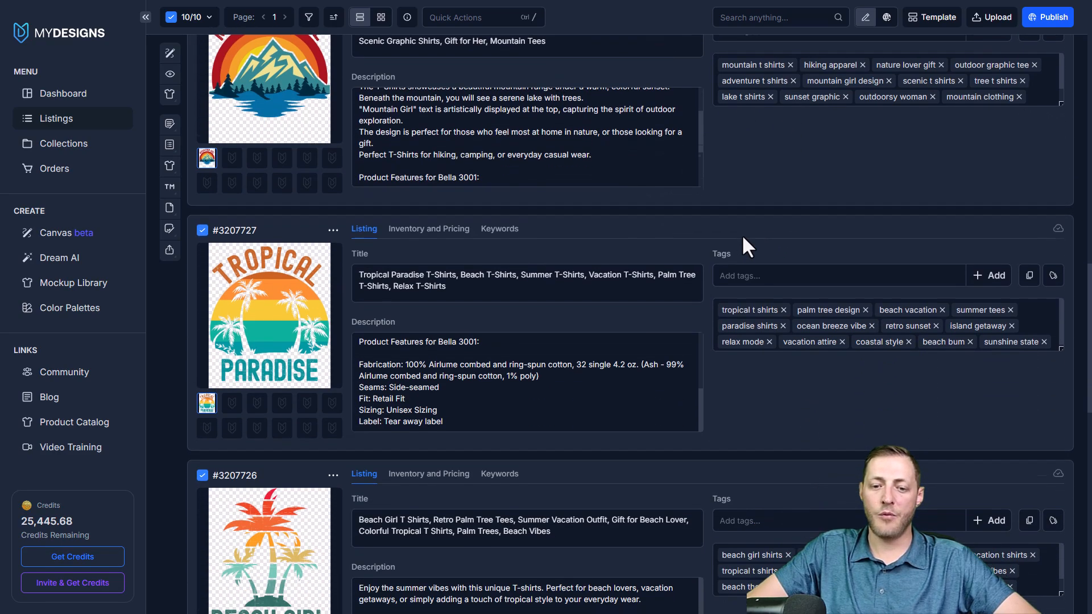
pyautogui.scroll(-6, 744, 234)
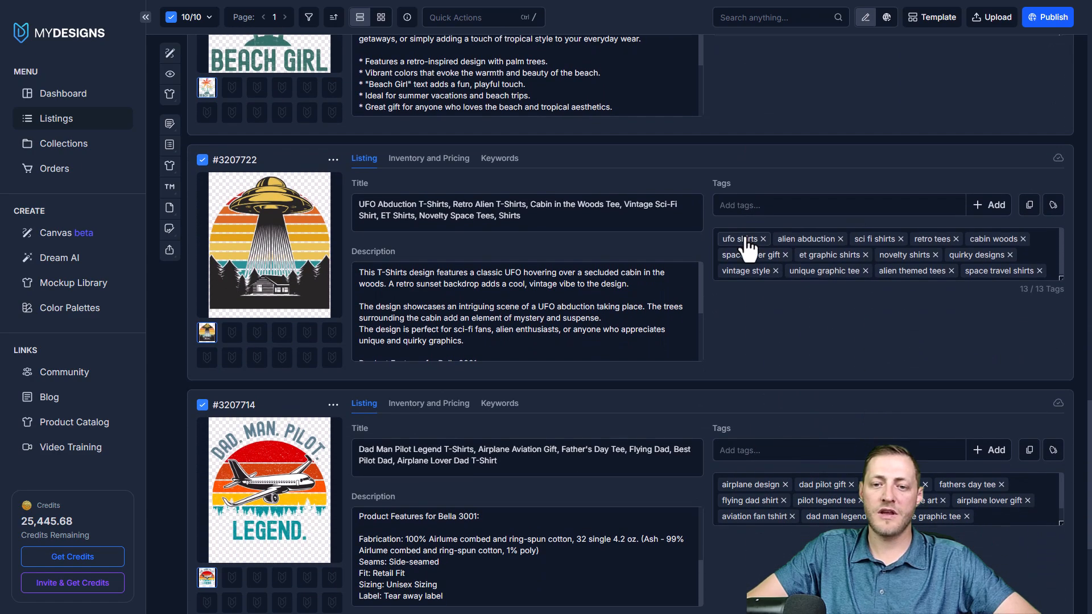
pyautogui.scroll(-3, 748, 288)
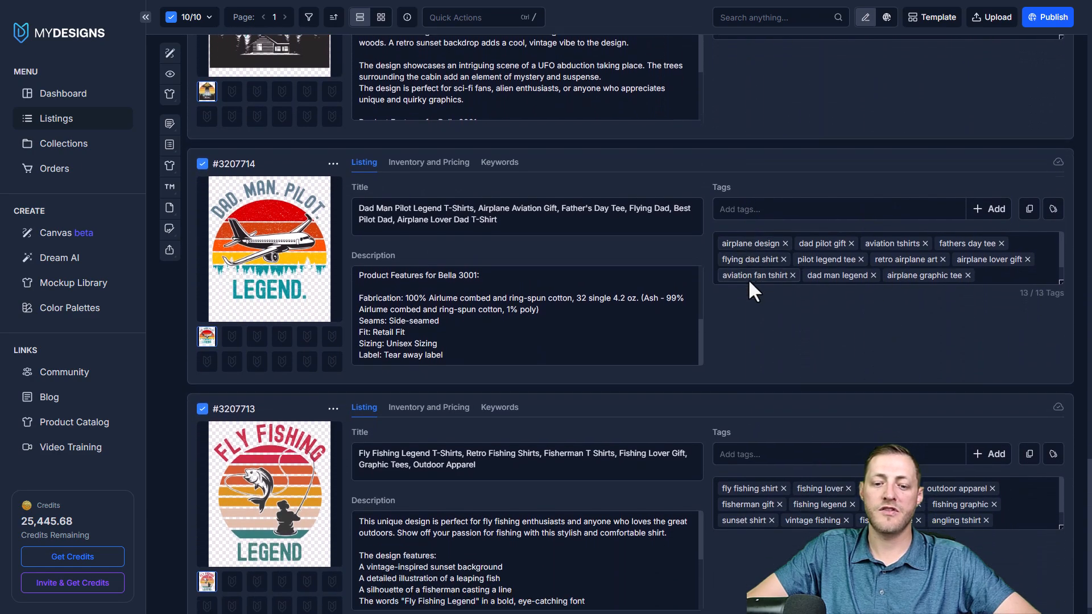
pyautogui.scroll(-2, 748, 282)
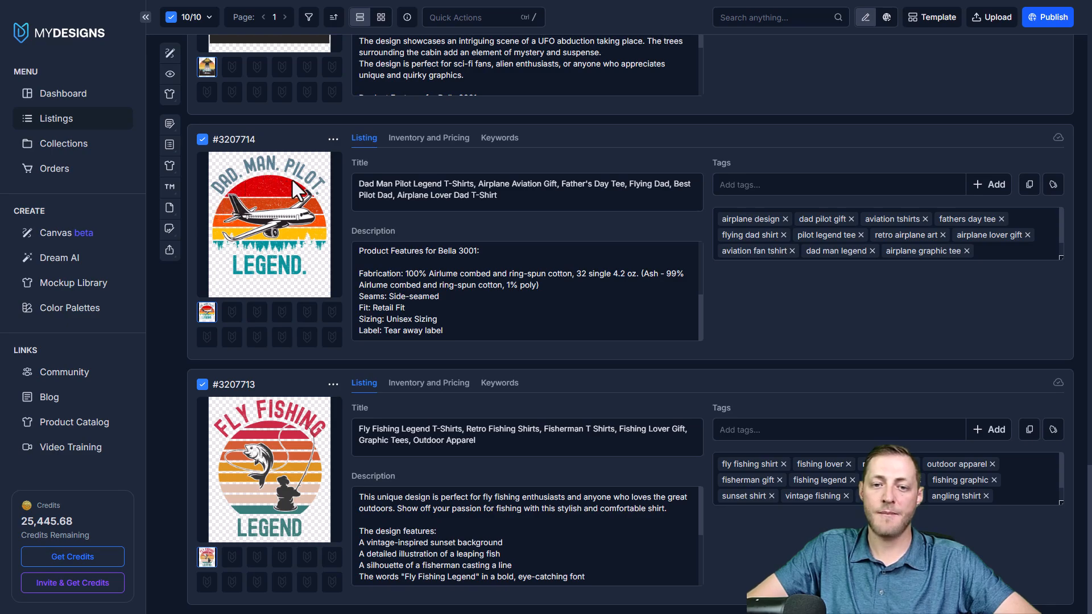
# Step: Compare the opening phrase of the Dad Man Pilot Legend title with its design, and look back over the earlier listings
pyautogui.moveTo(359, 184); pyautogui.dragTo(477, 183)
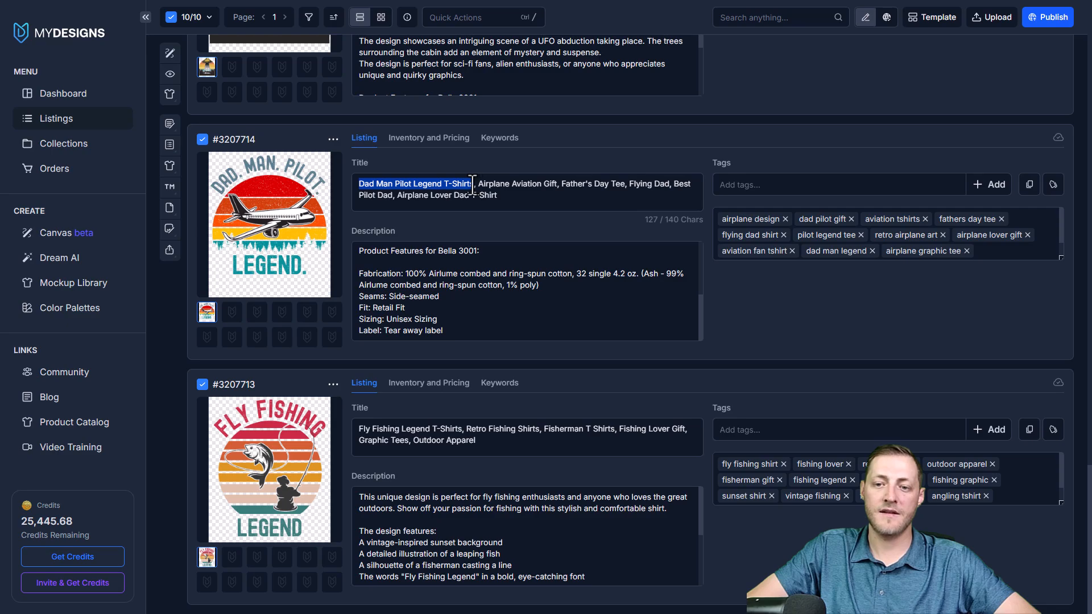
pyautogui.click(361, 185)
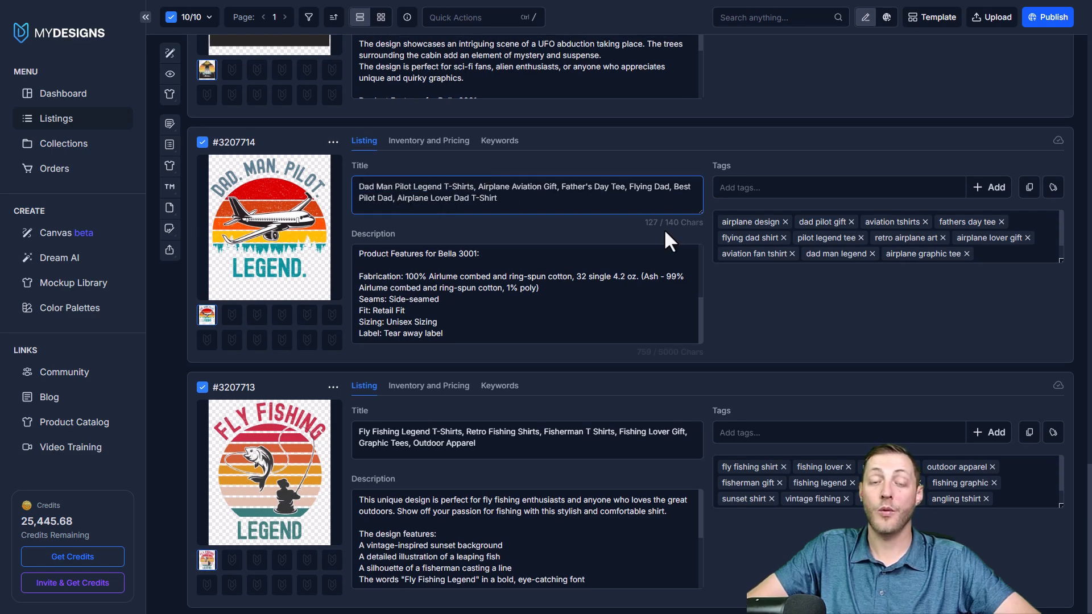
pyautogui.scroll(10, 609, 232)
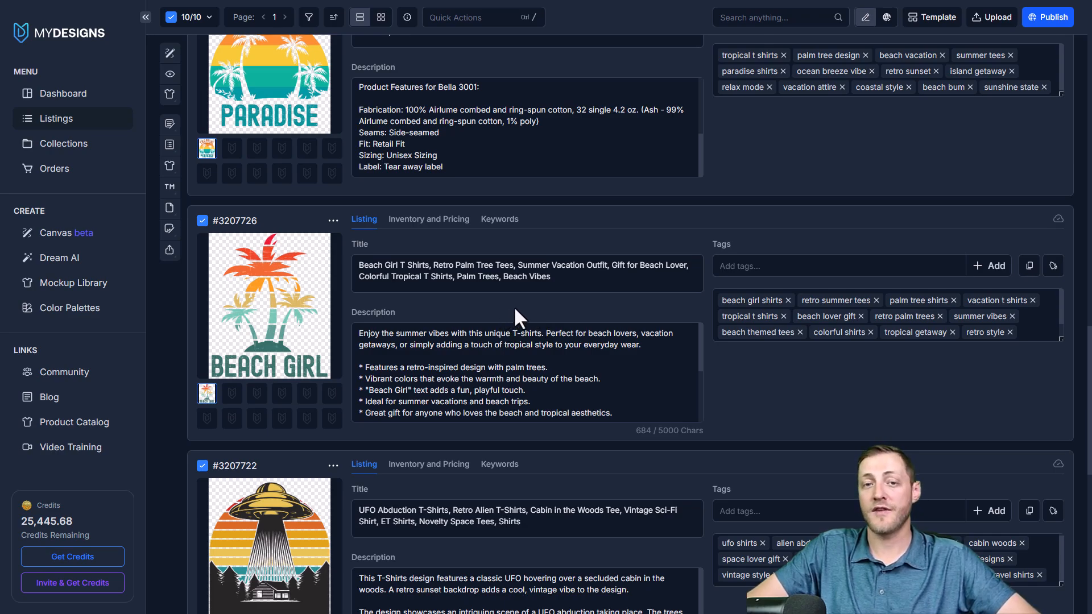
pyautogui.scroll(5, 537, 303)
pyautogui.scroll(20, 542, 305)
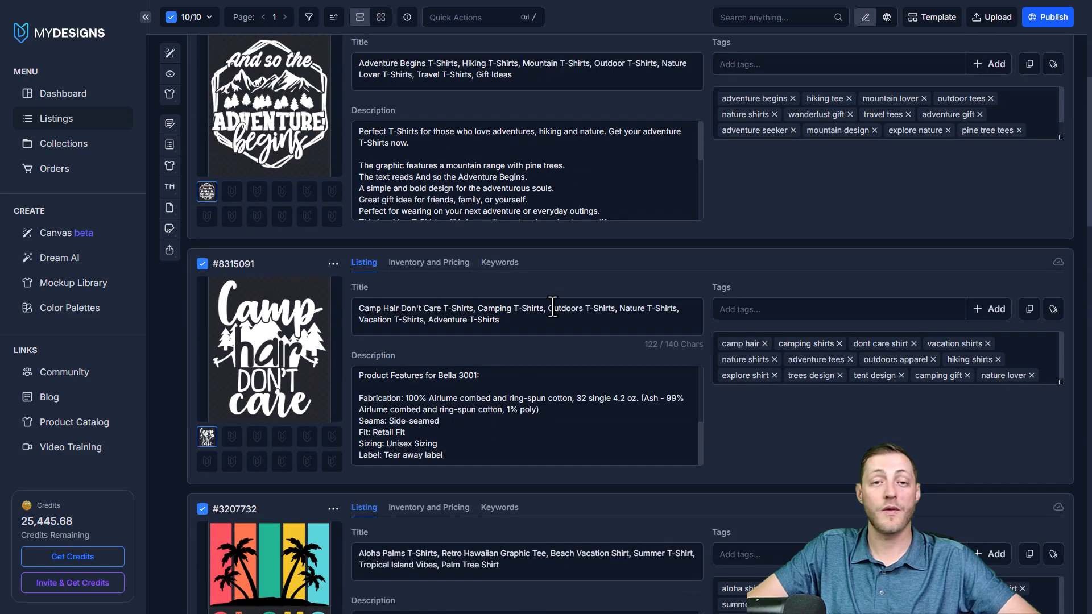